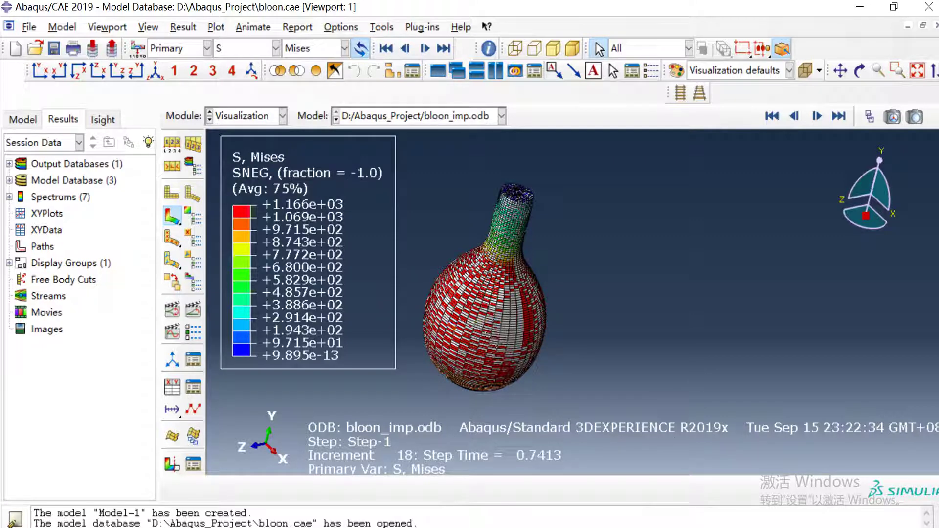
- Raise the speaker volume to 87
{"action": "left_click", "coordinate": [853, 527]}
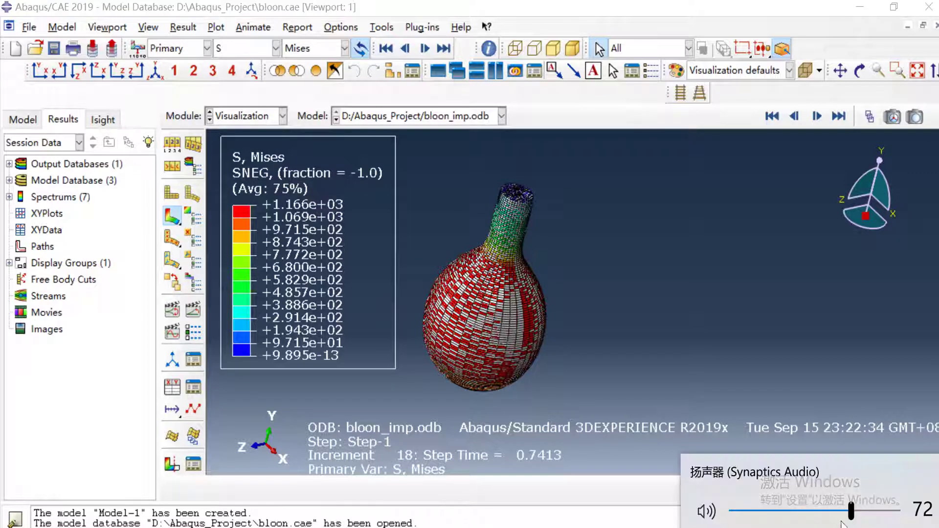
{"action": "left_click_drag", "start_coordinate": [852, 520], "coordinate": [878, 511]}
{"action": "left_click", "coordinate": [714, 350]}
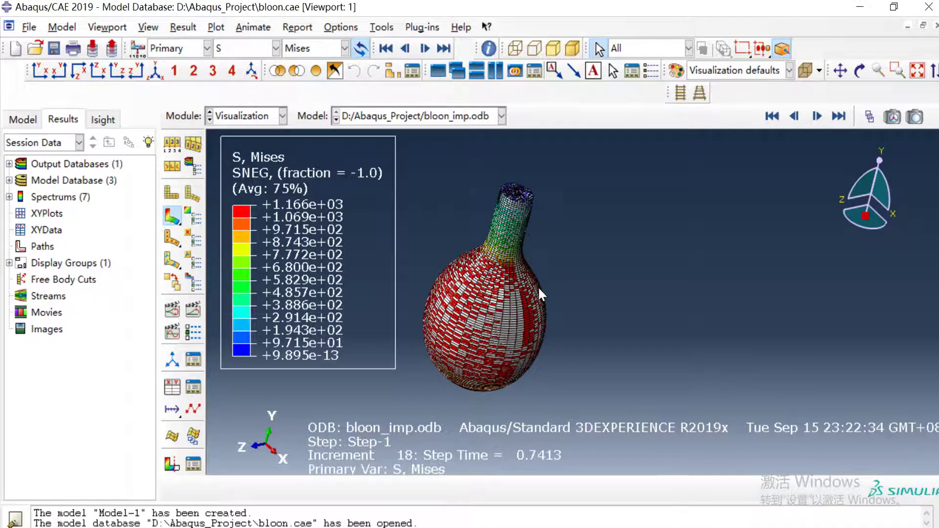
- Rotate the balloon, then play the Mises time-history animation and stop it at increment 16
{"action": "scroll", "coordinate": [501, 291], "scroll_direction": "down", "scroll_amount": 1}
{"action": "left_click_drag", "start_coordinate": [501, 291], "coordinate": [578, 294], "text": "ctrl+alt"}
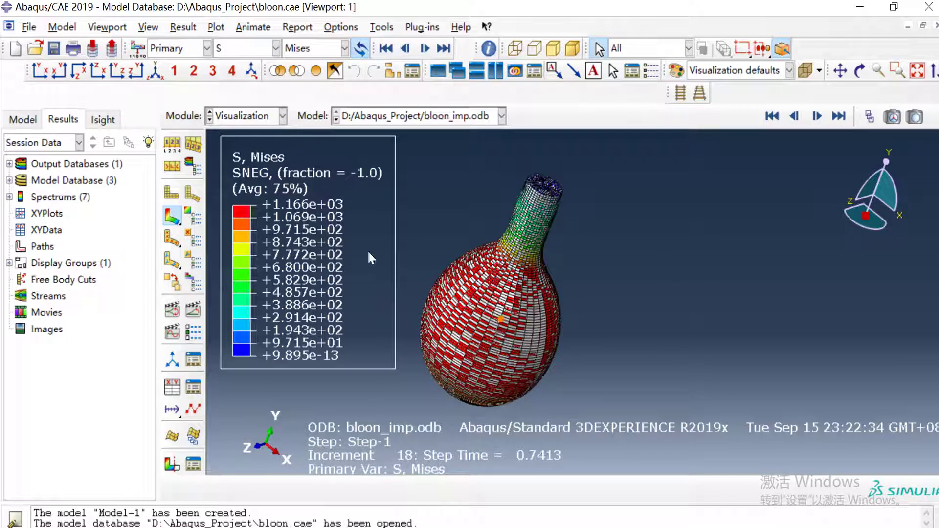
{"action": "left_click", "coordinate": [194, 309]}
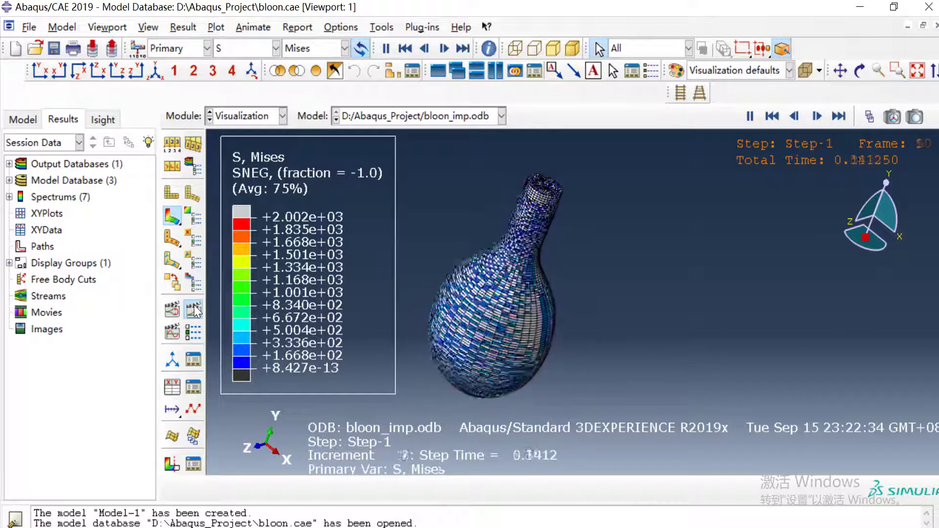
{"action": "left_click", "coordinate": [194, 305]}
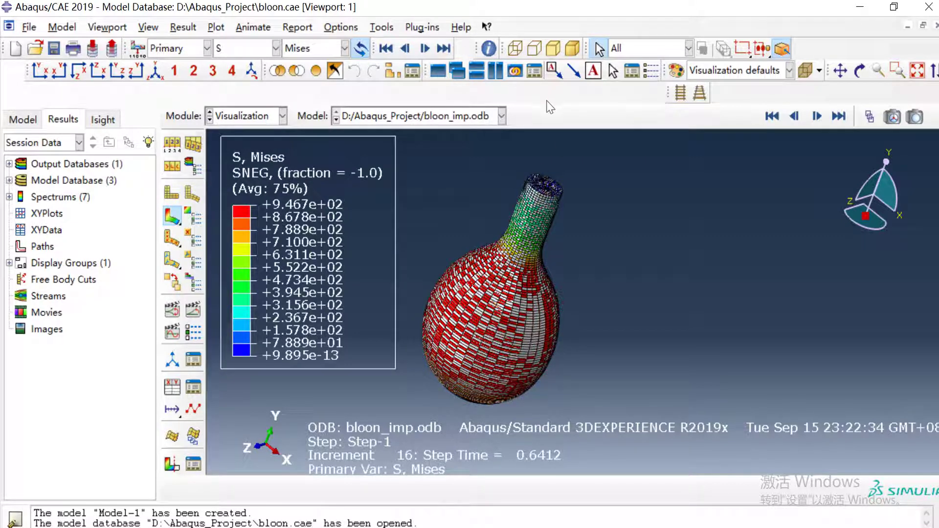
- Intersect the displayed elements with the FLUID_INT-1 element set using a display group
{"action": "left_click", "coordinate": [390, 71]}
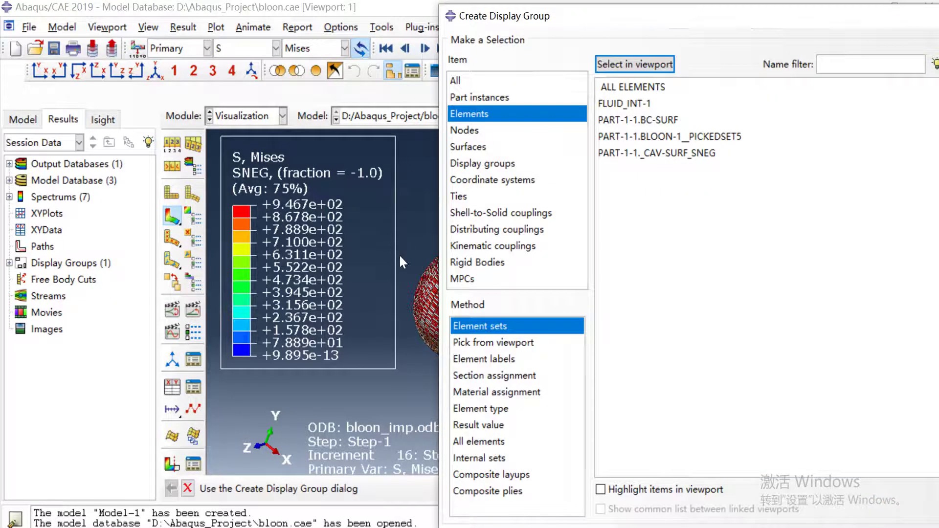
{"action": "left_click", "coordinate": [616, 105]}
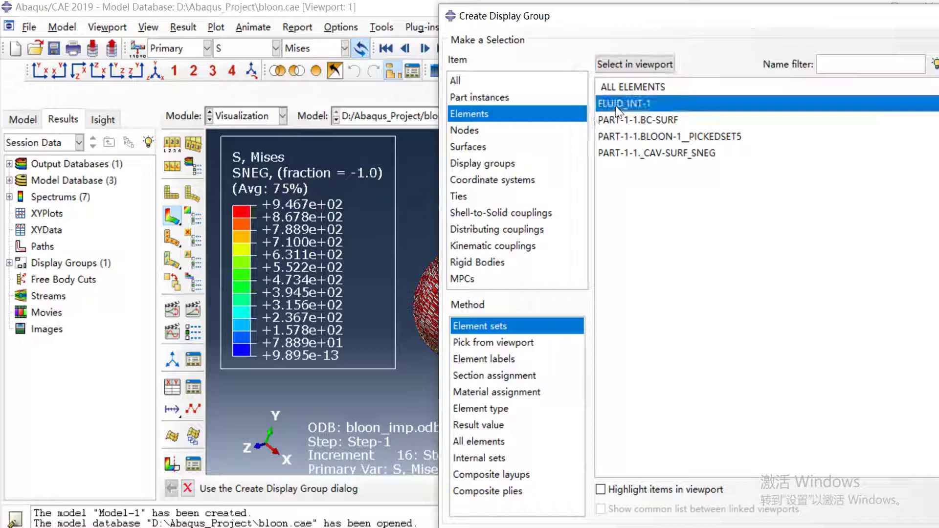
{"action": "left_click_drag", "start_coordinate": [648, 29], "coordinate": [654, 25]}
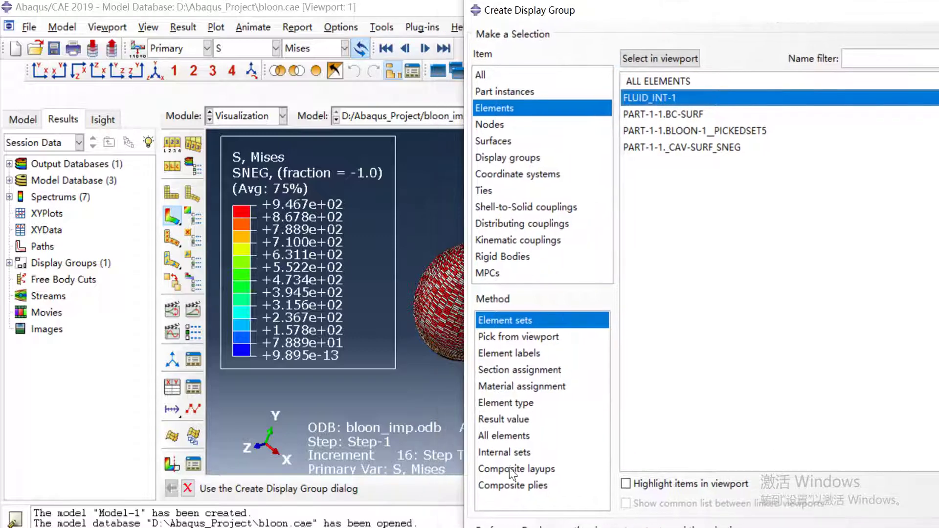
{"action": "left_click_drag", "start_coordinate": [763, 7], "coordinate": [756, 26]}
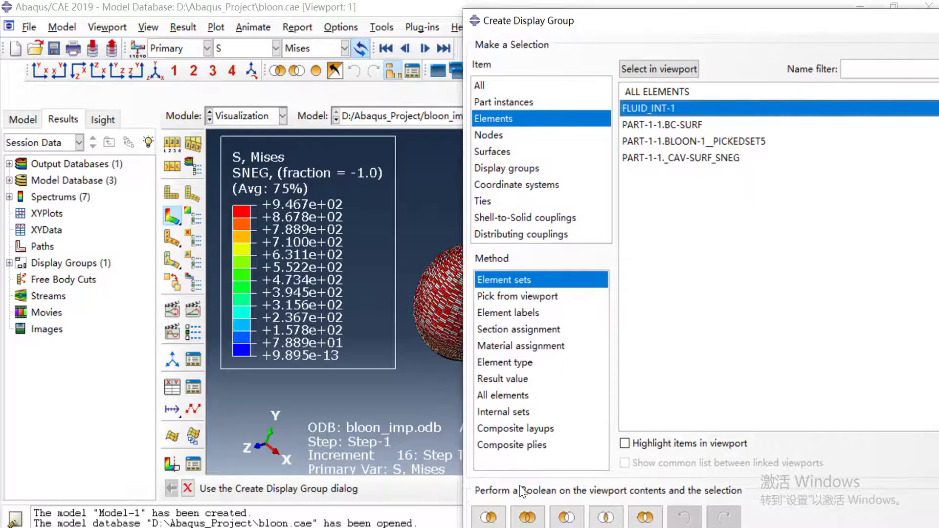
{"action": "left_click", "coordinate": [566, 517]}
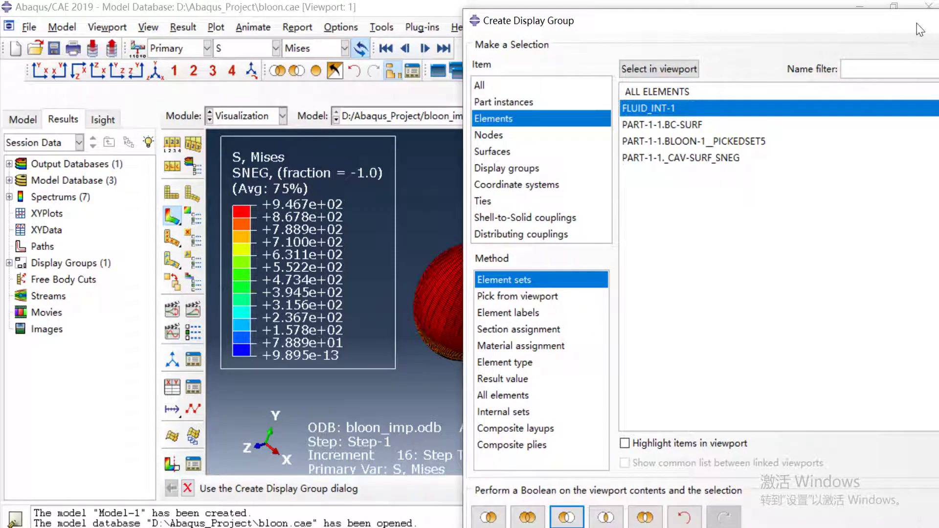
{"action": "left_click_drag", "start_coordinate": [920, 29], "coordinate": [812, 44]}
{"action": "left_click", "coordinate": [867, 36]}
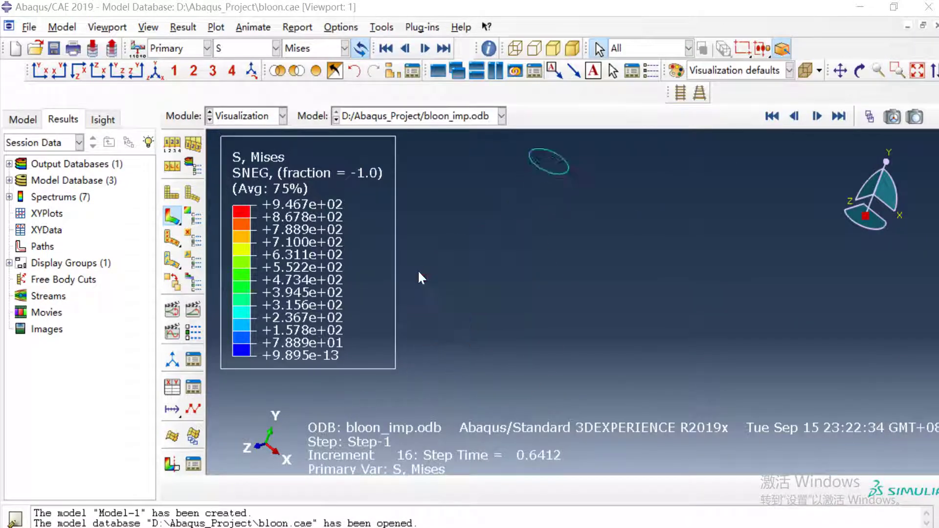
- Rotate the view and replay the smooth Mises contour animation, then stop it
{"action": "left_click_drag", "start_coordinate": [418, 269], "coordinate": [420, 322], "text": "ctrl+alt"}
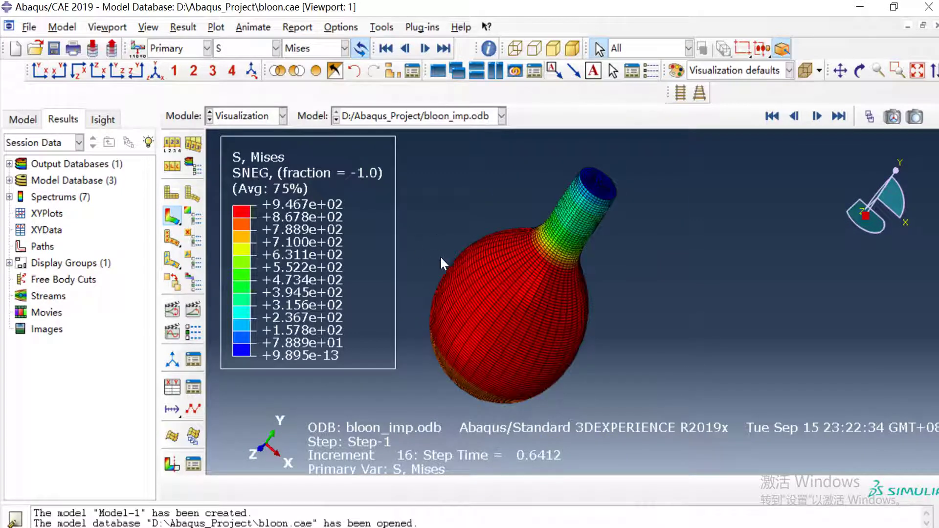
{"action": "left_click", "coordinate": [193, 310]}
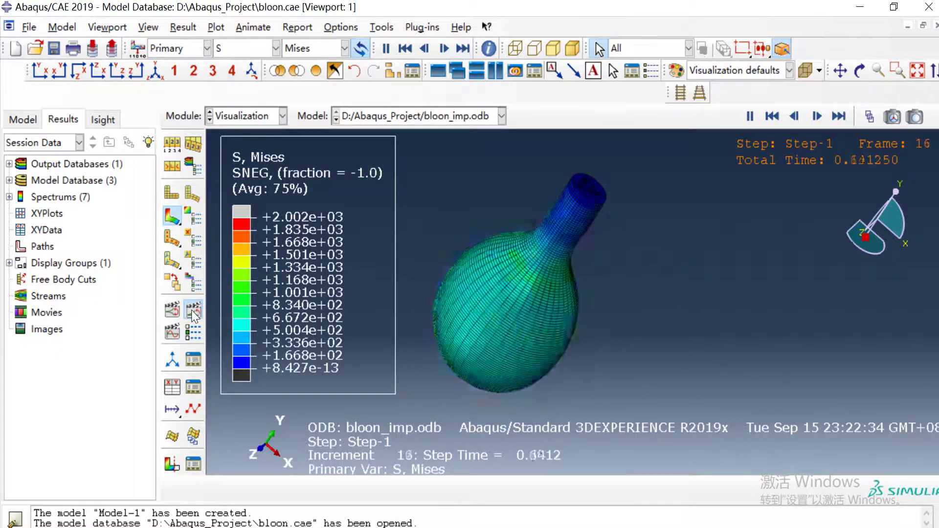
{"action": "left_click", "coordinate": [193, 310]}
- Switch to the Part module and rotate the bloon part
{"action": "left_click", "coordinate": [256, 117]}
{"action": "left_click", "coordinate": [255, 139]}
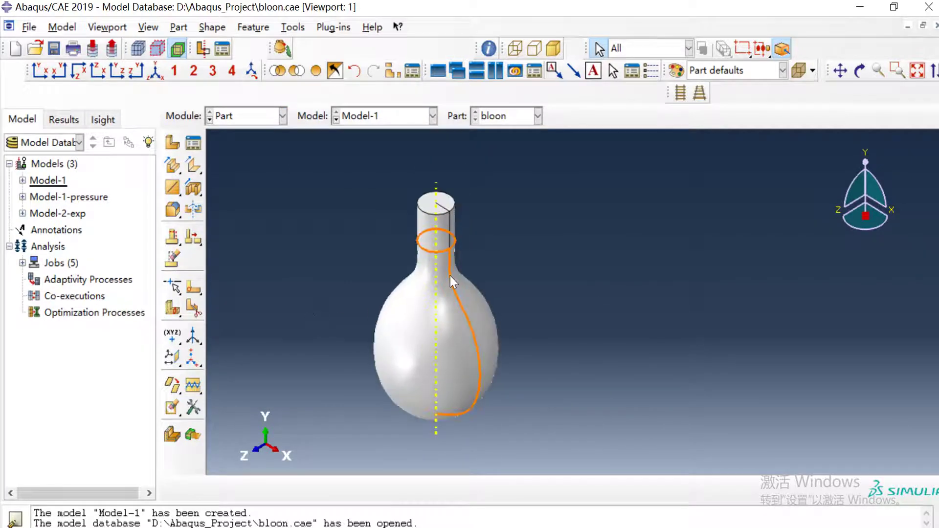
{"action": "left_click_drag", "start_coordinate": [453, 280], "coordinate": [466, 297], "text": "ctrl+alt"}
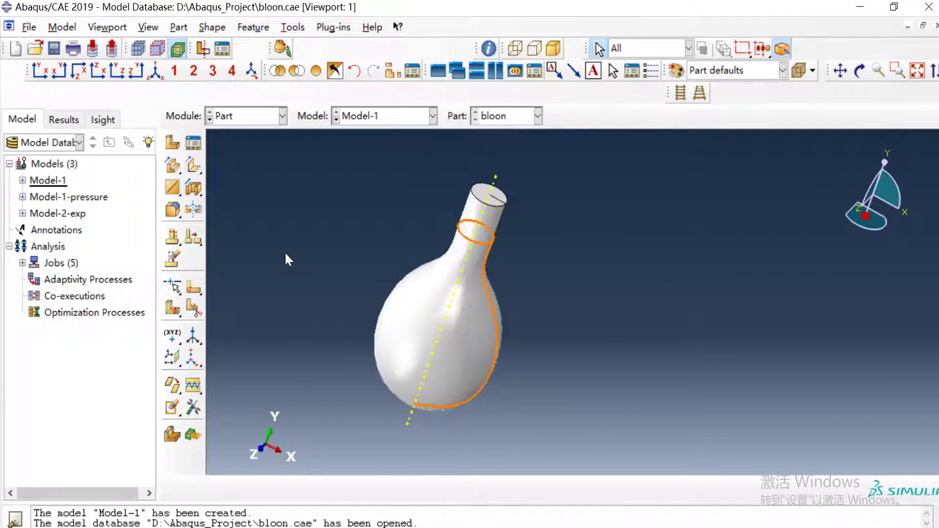
- Open the Section Sketch of the bloon part's Shell revolve-1 feature for editing
{"action": "left_click", "coordinate": [23, 180]}
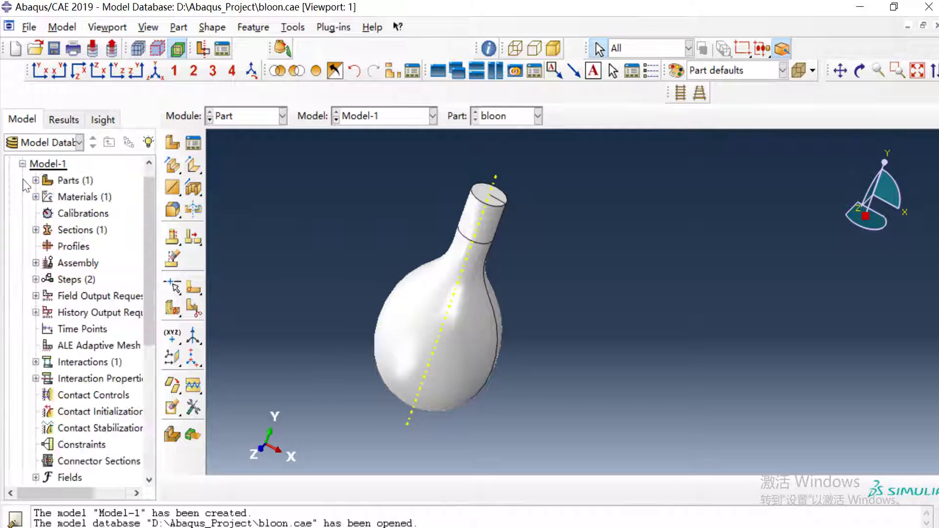
{"action": "left_click", "coordinate": [35, 181]}
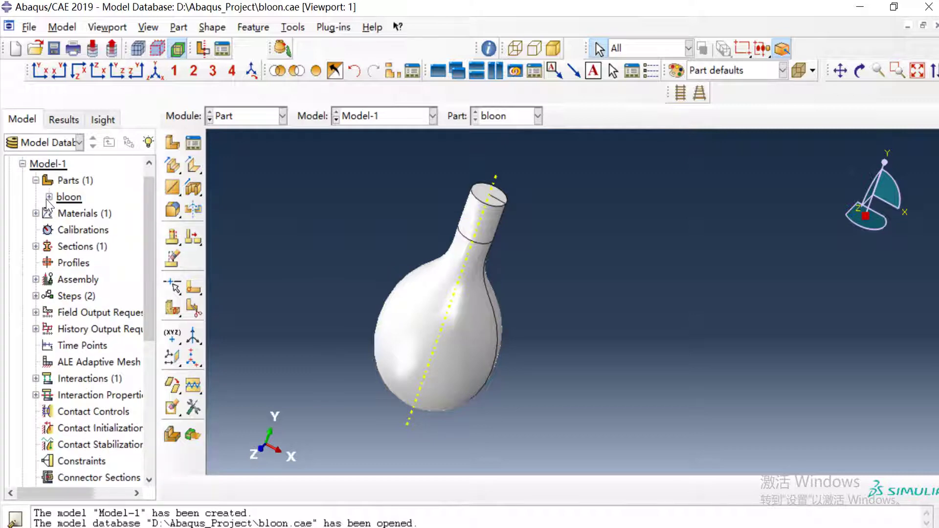
{"action": "left_click", "coordinate": [49, 197]}
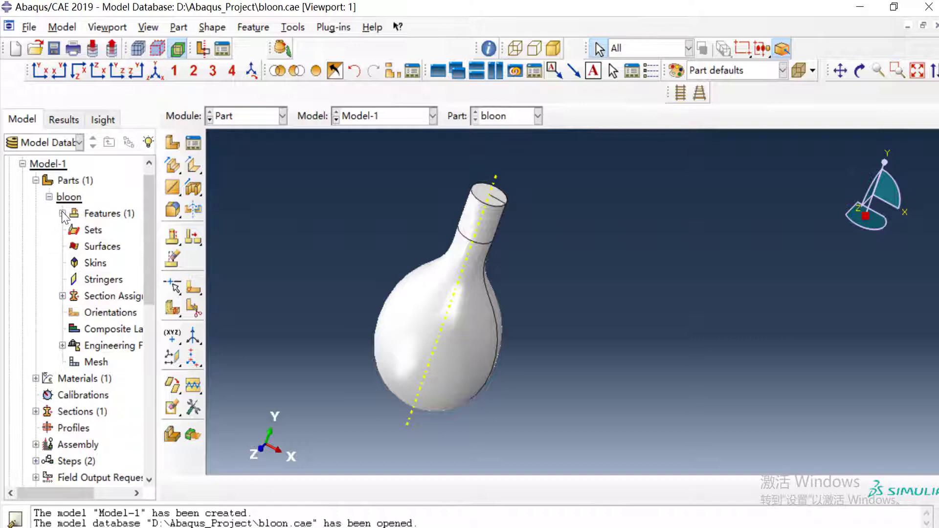
{"action": "left_click", "coordinate": [62, 213]}
{"action": "left_click", "coordinate": [76, 230]}
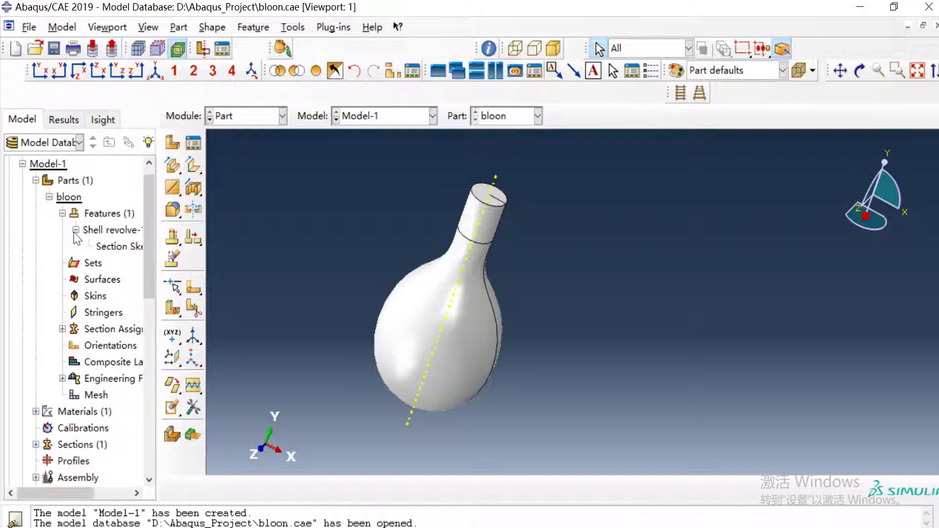
{"action": "left_click", "coordinate": [112, 255]}
{"action": "double_click", "coordinate": [112, 255]}
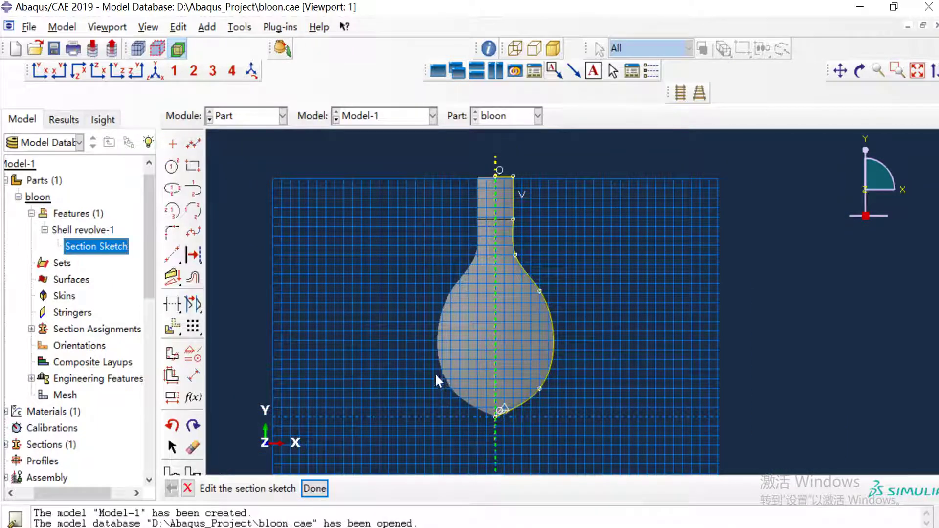
- Zoom over the balloon profile sketch, then cancel the sketch edit
{"action": "scroll", "coordinate": [412, 364], "scroll_direction": "up", "scroll_amount": 1}
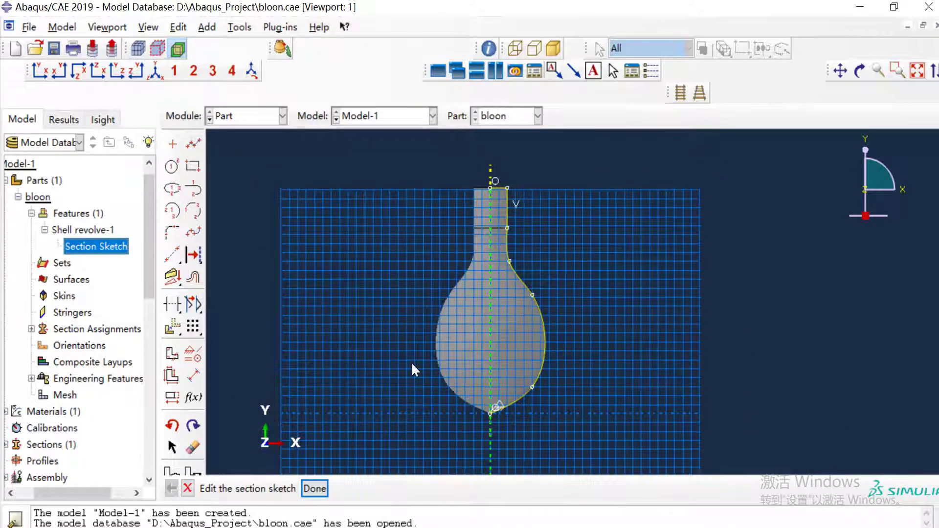
{"action": "scroll", "coordinate": [410, 330], "scroll_direction": "down", "scroll_amount": 1}
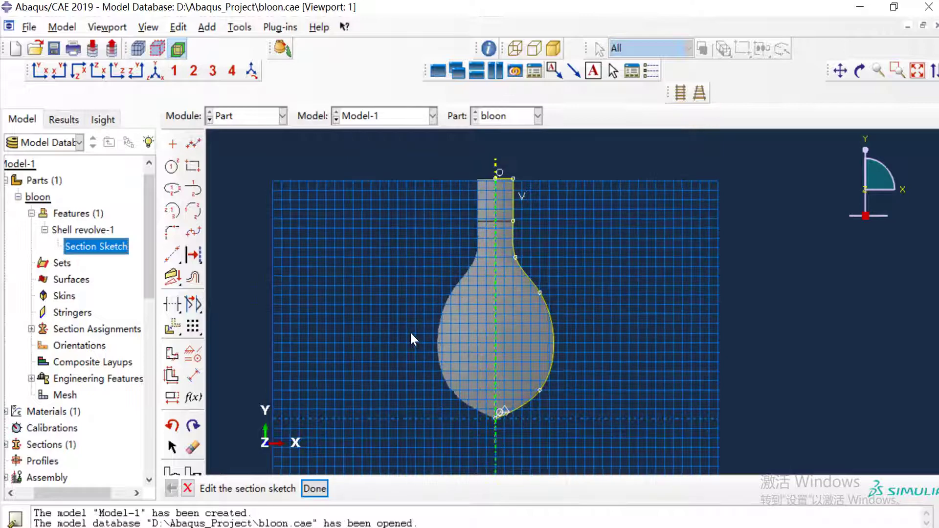
{"action": "scroll", "coordinate": [425, 369], "scroll_direction": "down", "scroll_amount": 1}
{"action": "scroll", "coordinate": [425, 369], "scroll_direction": "up", "scroll_amount": 1}
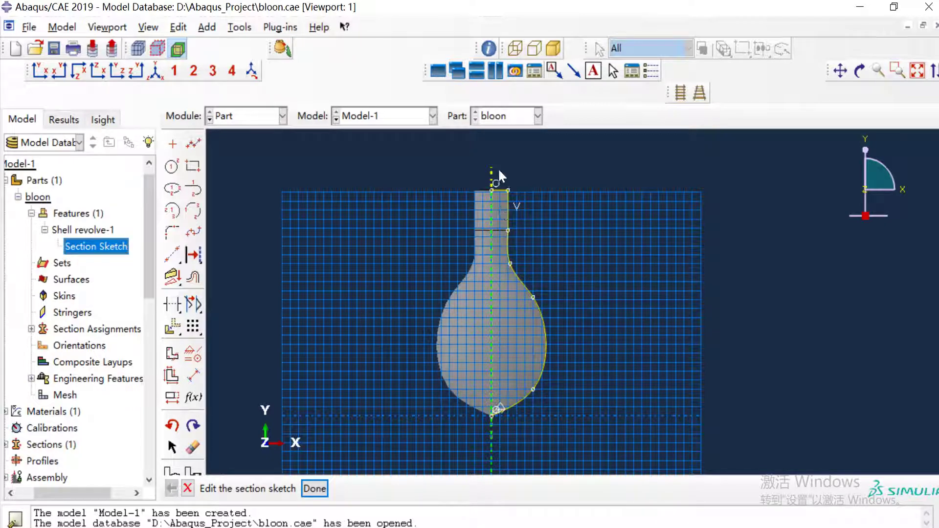
{"action": "scroll", "coordinate": [352, 264], "scroll_direction": "down", "scroll_amount": 1}
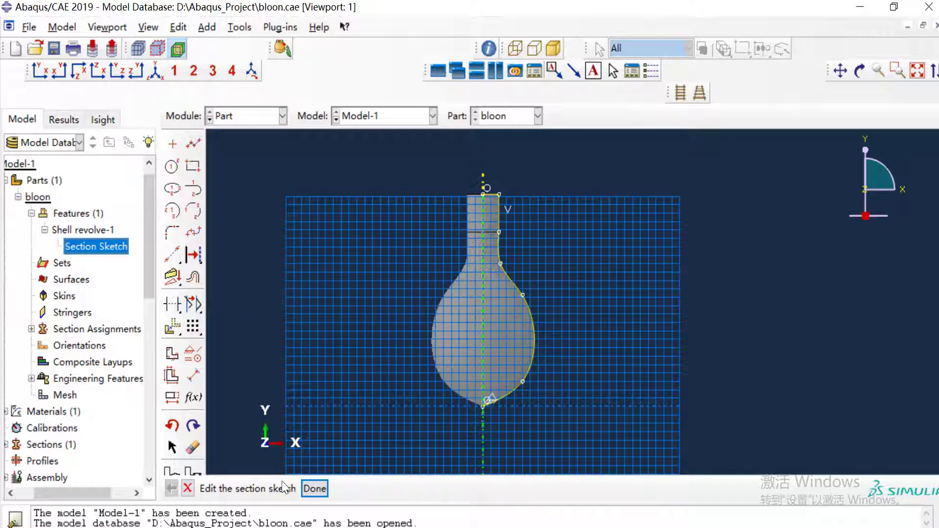
{"action": "left_click", "coordinate": [190, 486]}
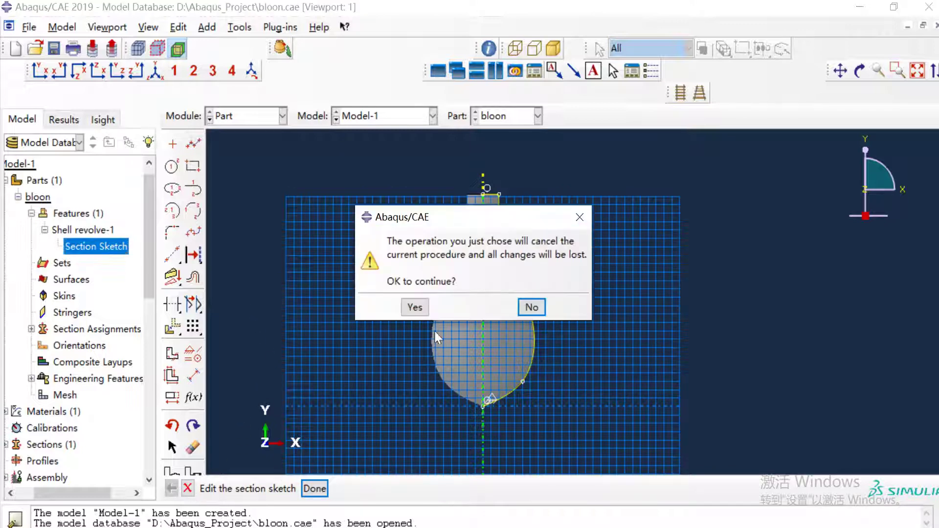
- Discard the sketch changes and rotate the revolved bloon shell upright
{"action": "left_click", "coordinate": [416, 306]}
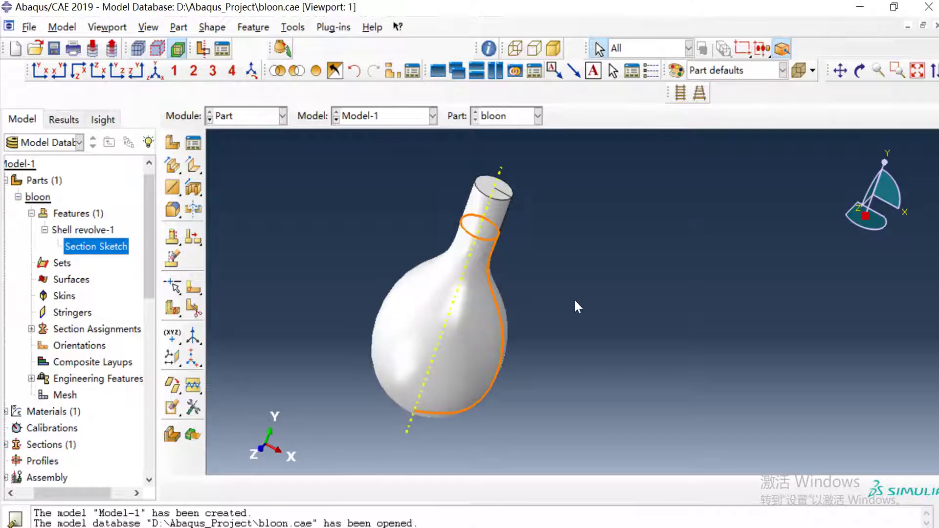
{"action": "mouse_move", "coordinate": [577, 308]}
{"action": "left_mouse_down", "text": "ctrl+alt"}
{"action": "mouse_move", "coordinate": [503, 248]}
{"action": "mouse_move", "coordinate": [500, 292]}
{"action": "mouse_move", "coordinate": [538, 274]}
{"action": "mouse_move", "coordinate": [526, 335]}
{"action": "left_mouse_up", "text": "ctrl+alt"}
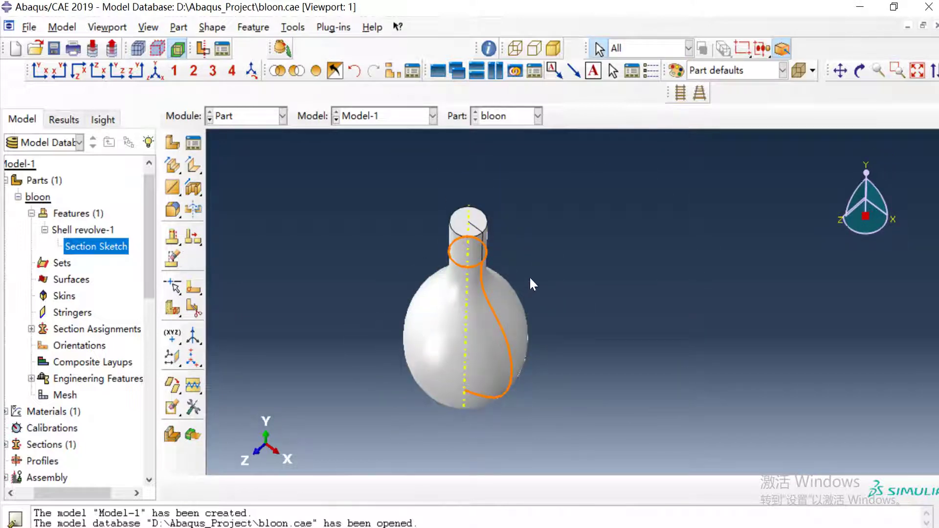
{"action": "mouse_move", "coordinate": [421, 286]}
{"action": "left_mouse_down", "text": "ctrl+alt"}
{"action": "mouse_move", "coordinate": [514, 332]}
{"action": "mouse_move", "coordinate": [373, 318]}
{"action": "mouse_move", "coordinate": [303, 335]}
{"action": "left_mouse_up", "text": "ctrl+alt"}
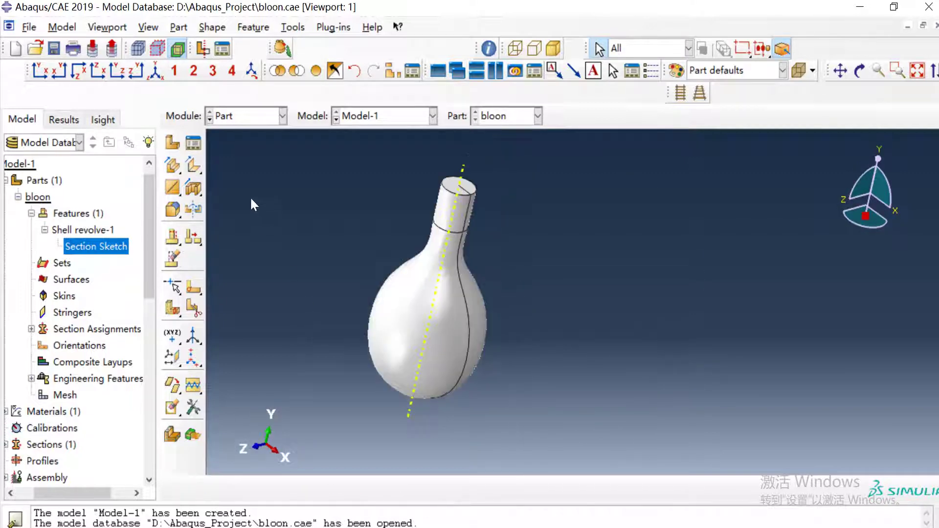
- Switch to the Assembly module and then to the Property module
{"action": "left_click", "coordinate": [247, 122]}
{"action": "left_click", "coordinate": [247, 165]}
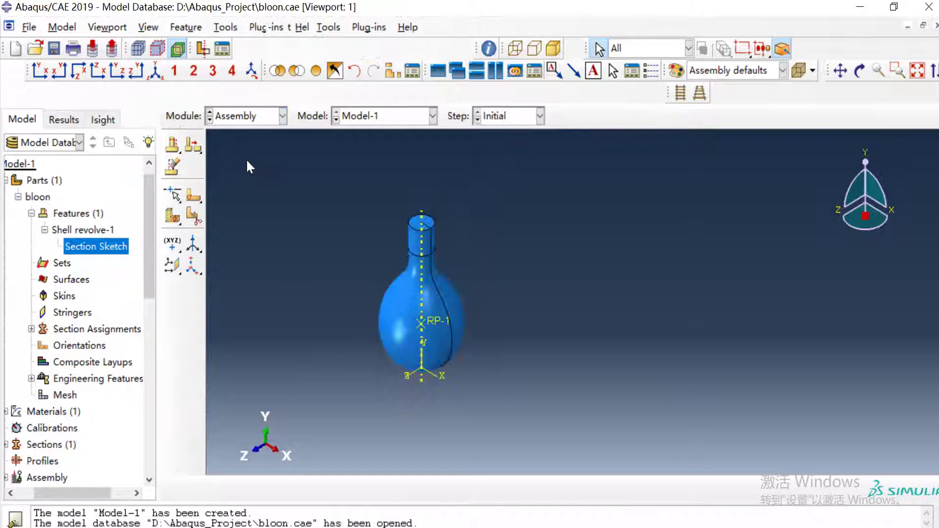
{"action": "left_click", "coordinate": [243, 122]}
{"action": "left_click", "coordinate": [248, 150]}
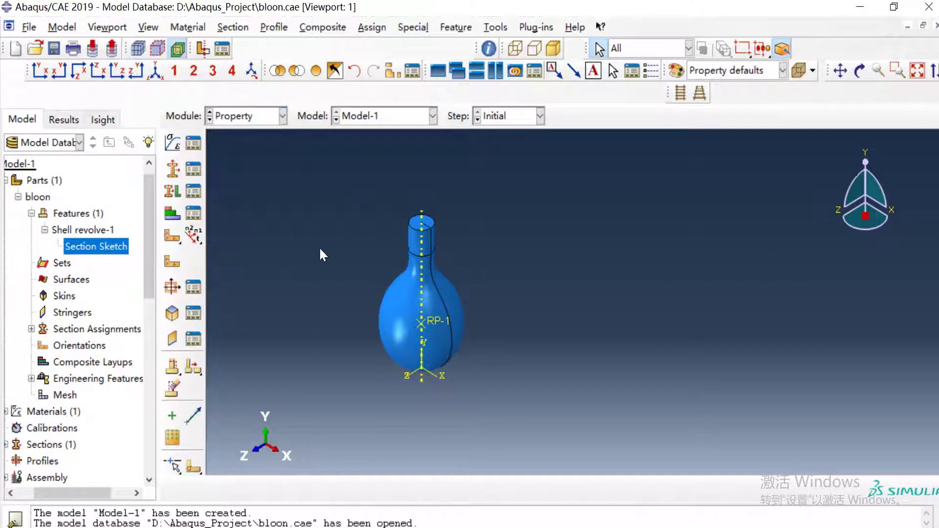
- Review the rubber material's Mooney-Rivlin hyperelastic data: C10 800, C01 100, D1 0
{"action": "left_click", "coordinate": [194, 144]}
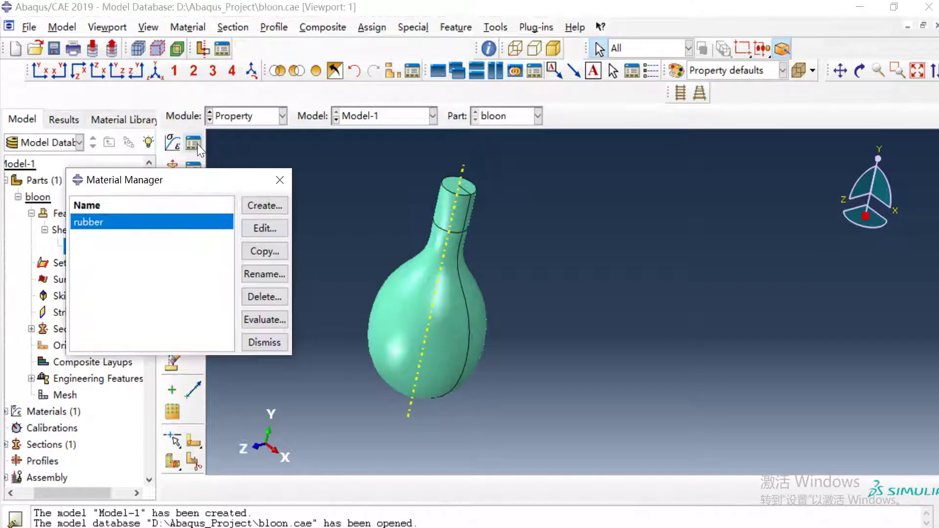
{"action": "double_click", "coordinate": [126, 233]}
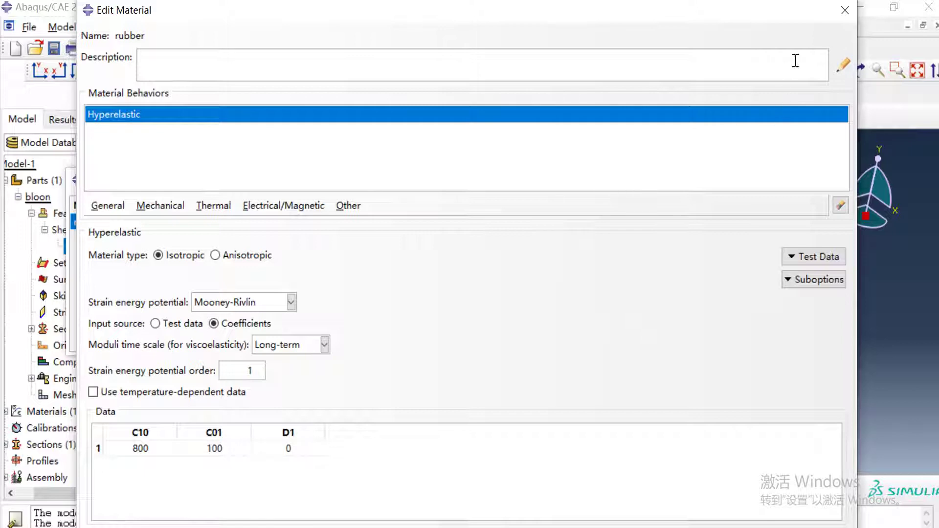
{"action": "left_click", "coordinate": [845, 10]}
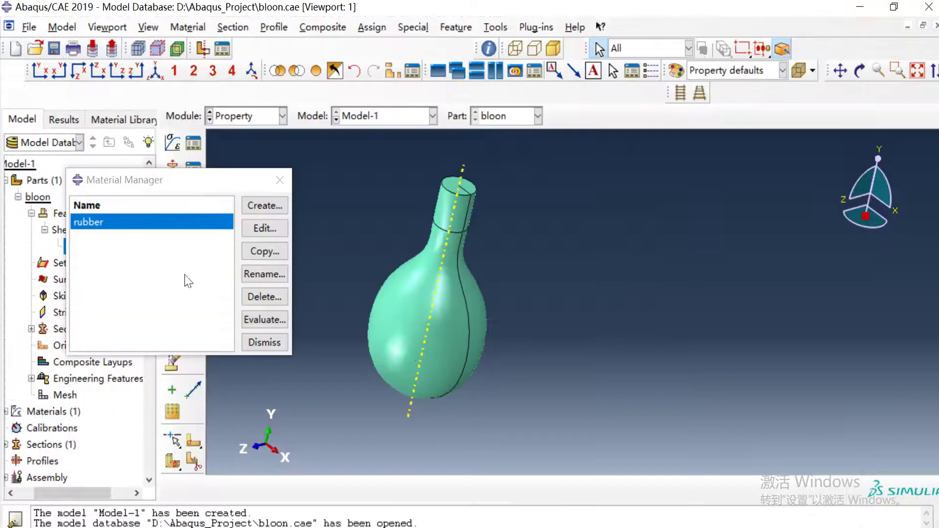
- Close the materials list and review Section-2mm, a 2 mm homogeneous rubber shell section
{"action": "left_click", "coordinate": [279, 180]}
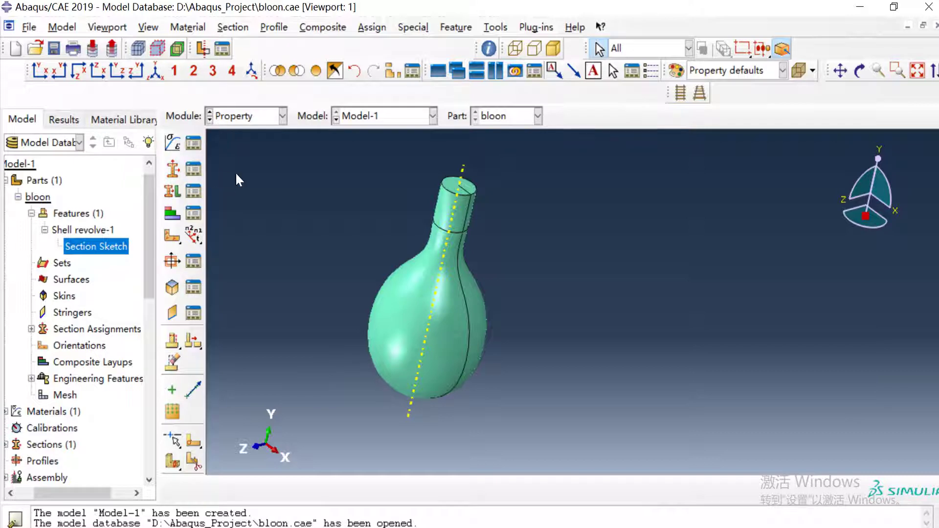
{"action": "left_click", "coordinate": [191, 170]}
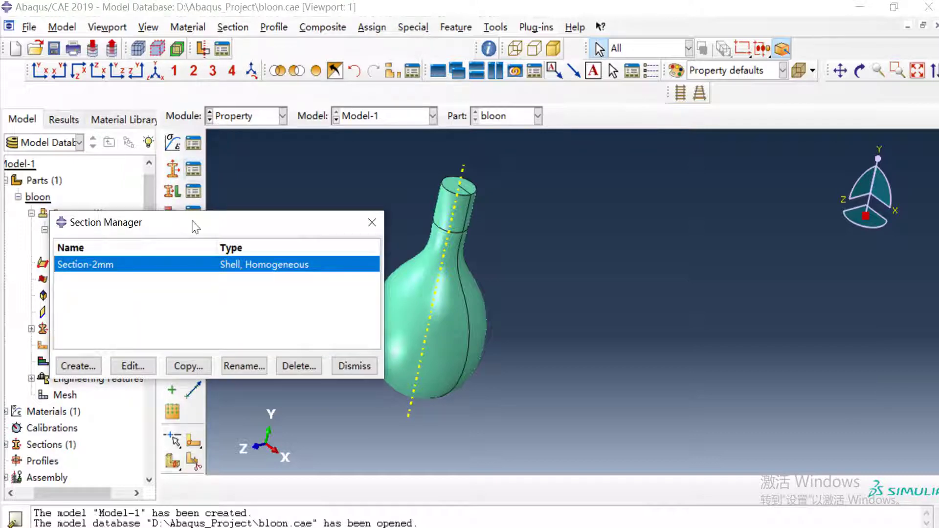
{"action": "double_click", "coordinate": [147, 268]}
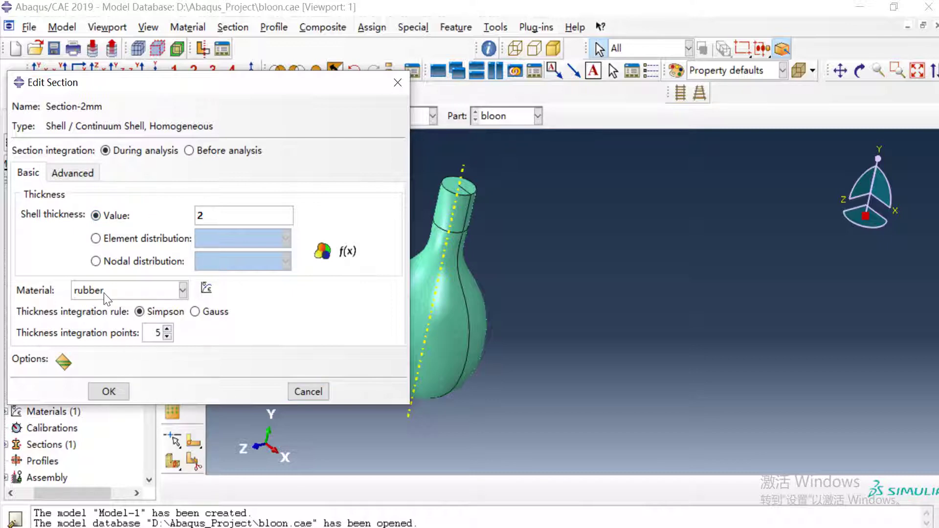
{"action": "left_click", "coordinate": [106, 391]}
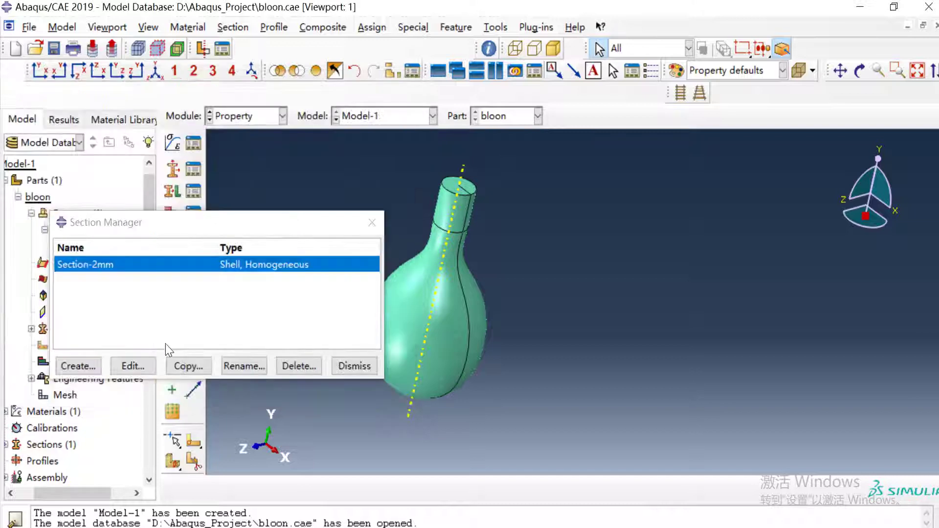
- Confirm in the Section Assignment Manager that Section-2mm is assigned to the bloon region
{"action": "left_click", "coordinate": [371, 223]}
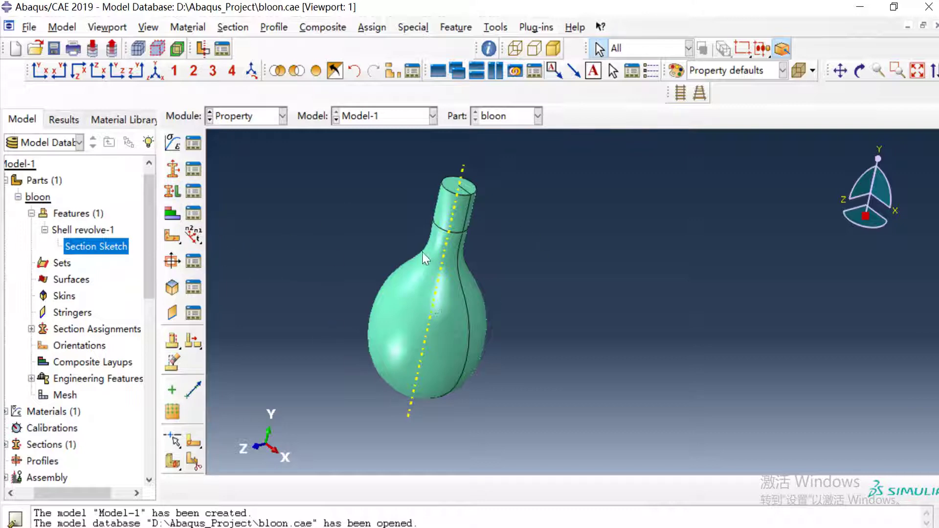
{"action": "left_click", "coordinate": [193, 191]}
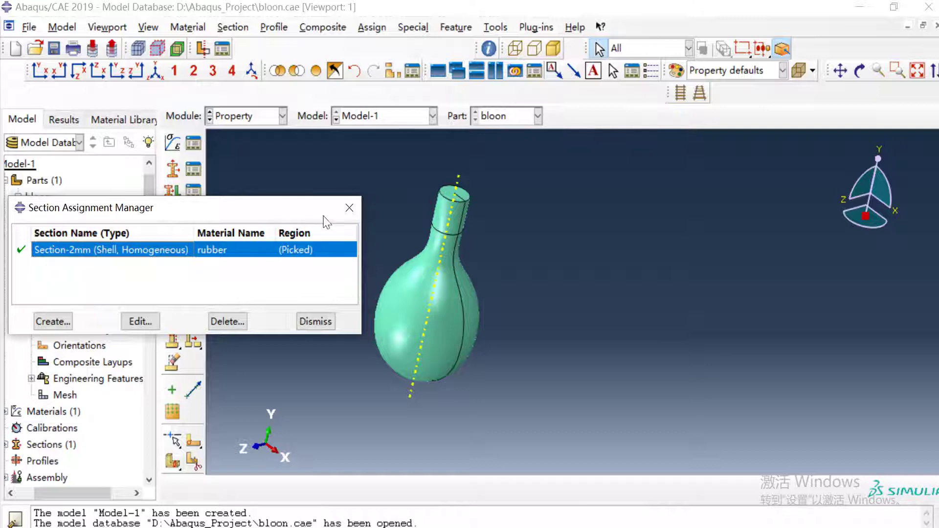
{"action": "left_click", "coordinate": [349, 207]}
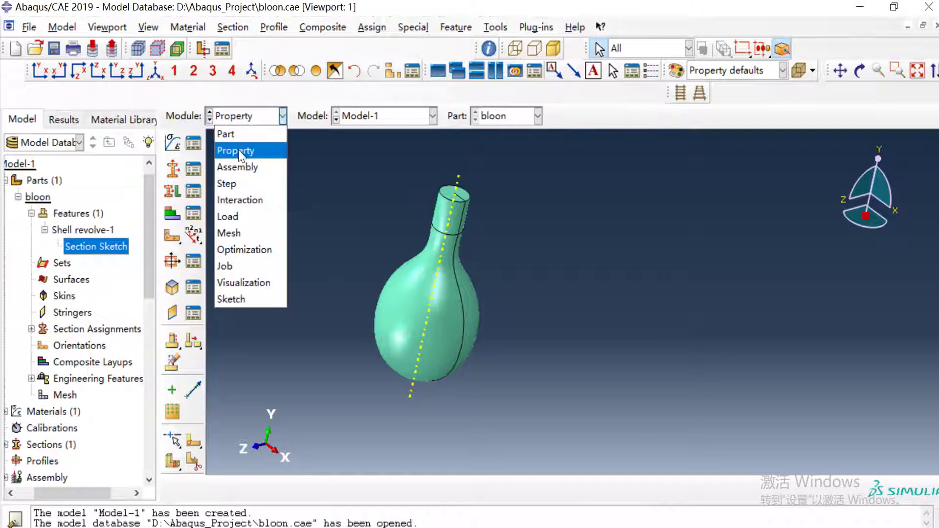
- Enter the Assembly module and cancel creating another bloon instance
{"action": "left_click", "coordinate": [239, 165]}
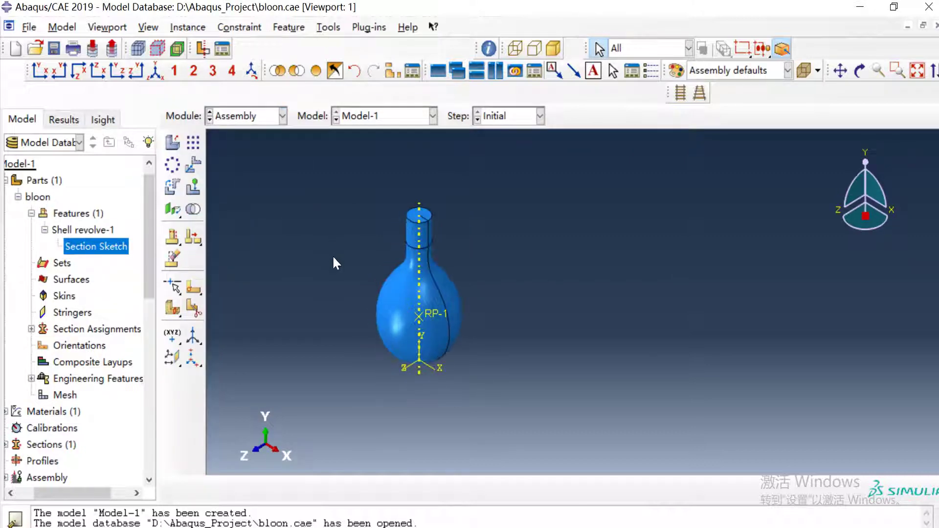
{"action": "left_click", "coordinate": [172, 142]}
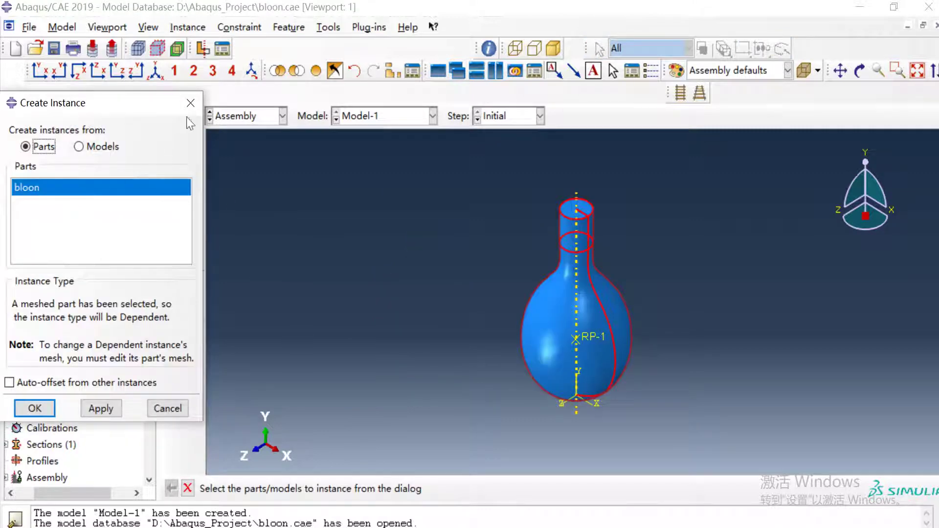
{"action": "left_click", "coordinate": [190, 103]}
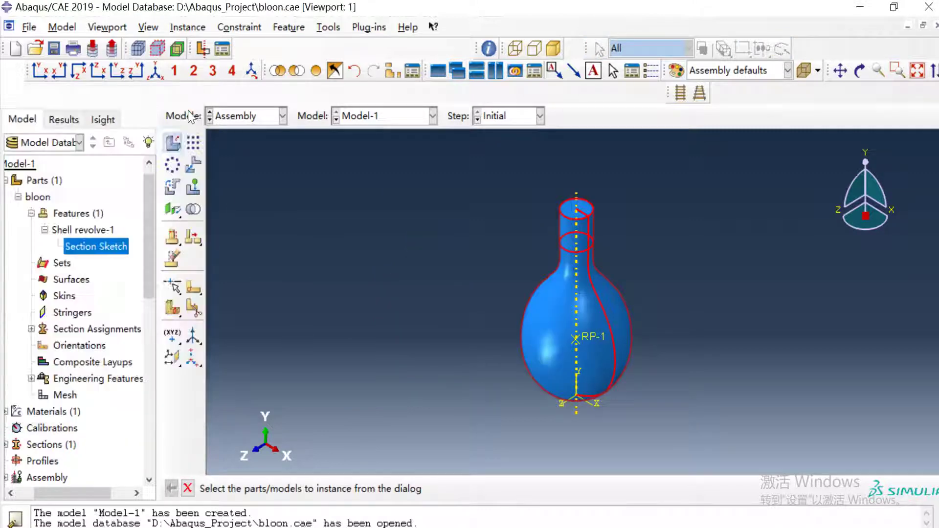
- In the Step module, open Step-1's Static, General settings with Nlgeom on
{"action": "left_click", "coordinate": [241, 121]}
{"action": "left_click", "coordinate": [229, 182]}
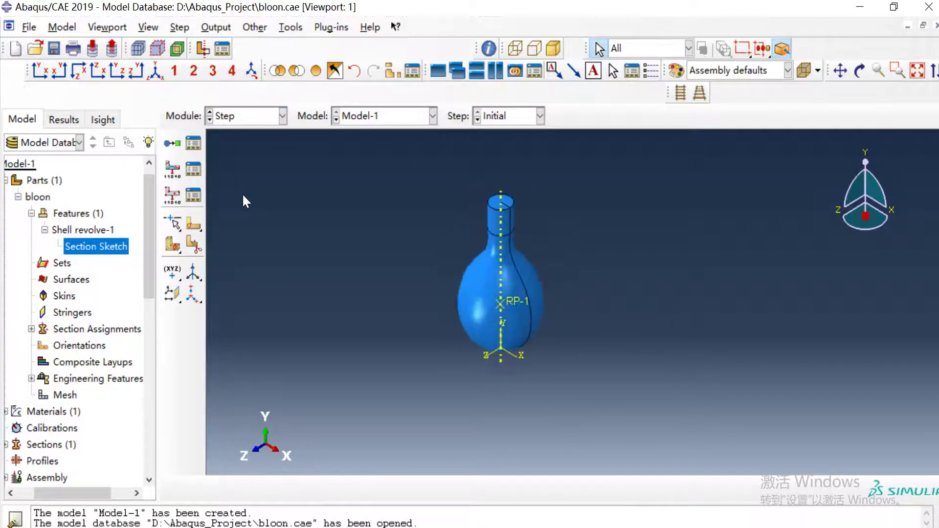
{"action": "left_click", "coordinate": [193, 143]}
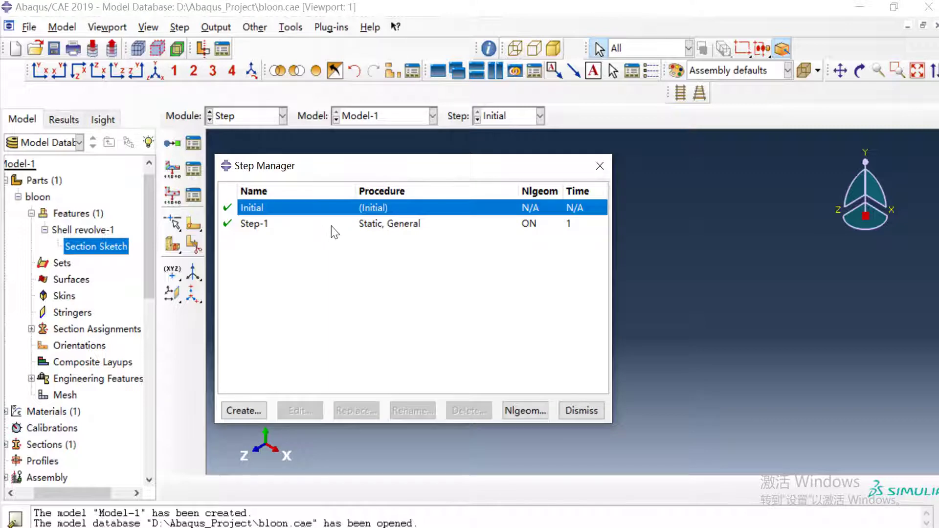
{"action": "left_click", "coordinate": [346, 229]}
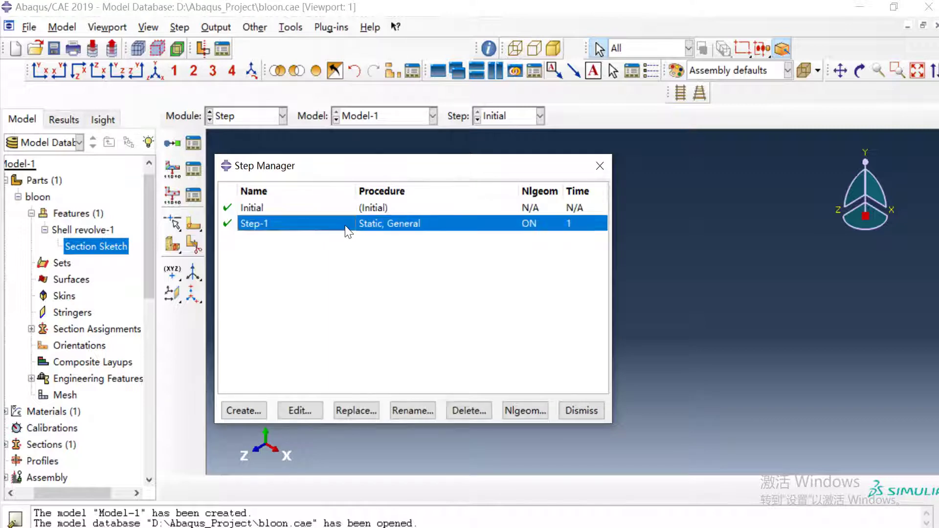
{"action": "double_click", "coordinate": [346, 228]}
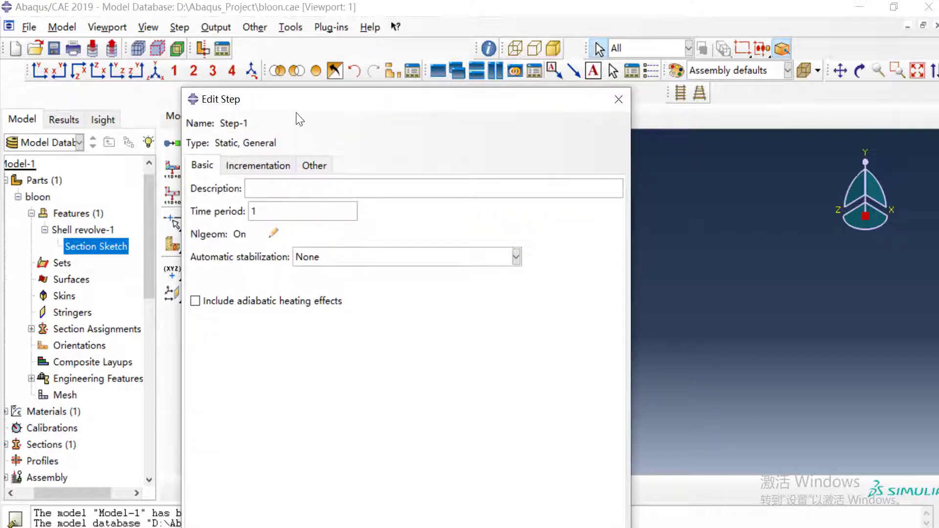
{"action": "left_click_drag", "start_coordinate": [279, 101], "coordinate": [238, 21]}
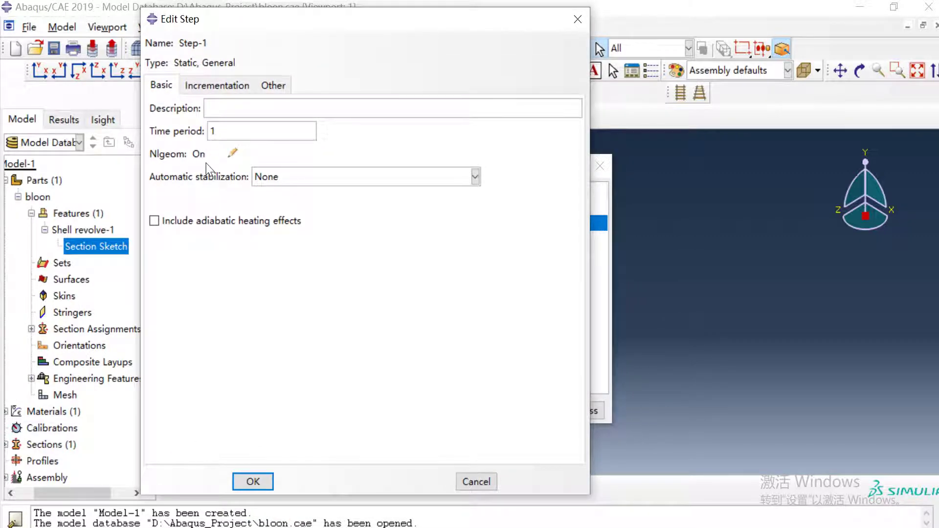
- Check Step-1 incrementation: 0.01 initial, 1E-05 minimum, 0.05 maximum, and accept
{"action": "left_click", "coordinate": [213, 86]}
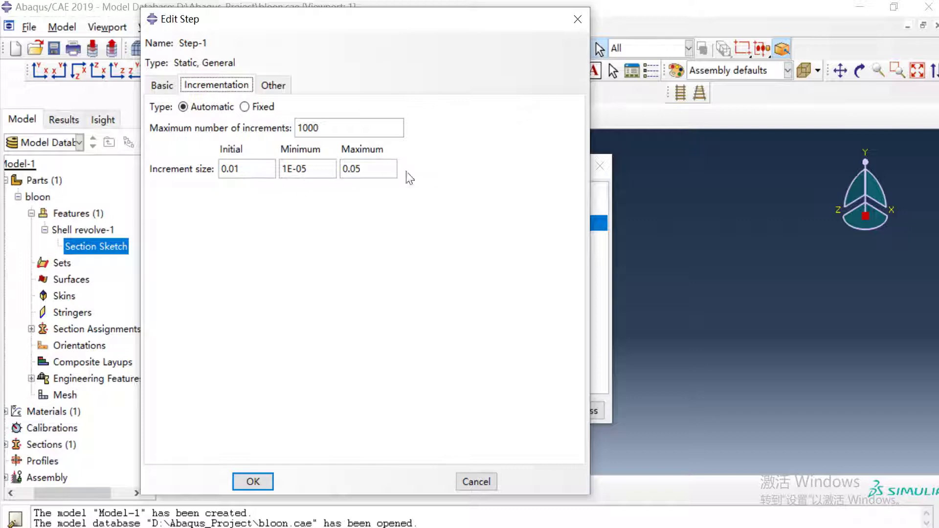
{"action": "left_click", "coordinate": [394, 169]}
{"action": "left_click", "coordinate": [577, 21]}
- Close the step list and switch to the Interaction module, showing RP-1 on the bloon assembly
{"action": "left_click", "coordinate": [571, 411]}
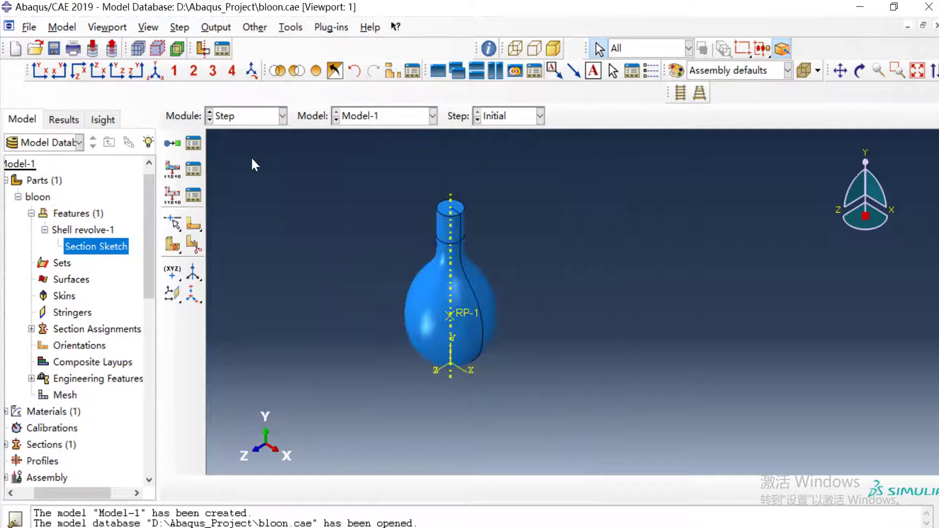
{"action": "left_click", "coordinate": [230, 116]}
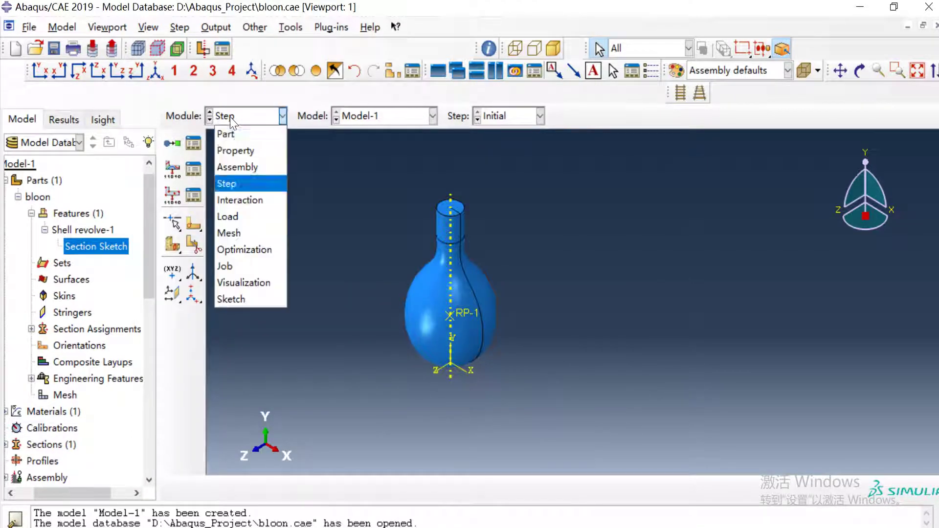
{"action": "left_click", "coordinate": [247, 201]}
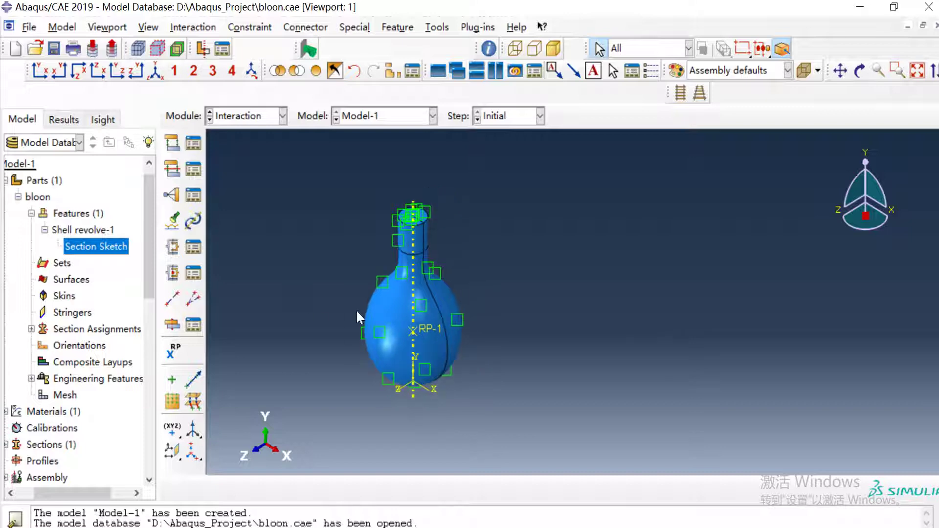
{"action": "left_click", "coordinate": [437, 27]}
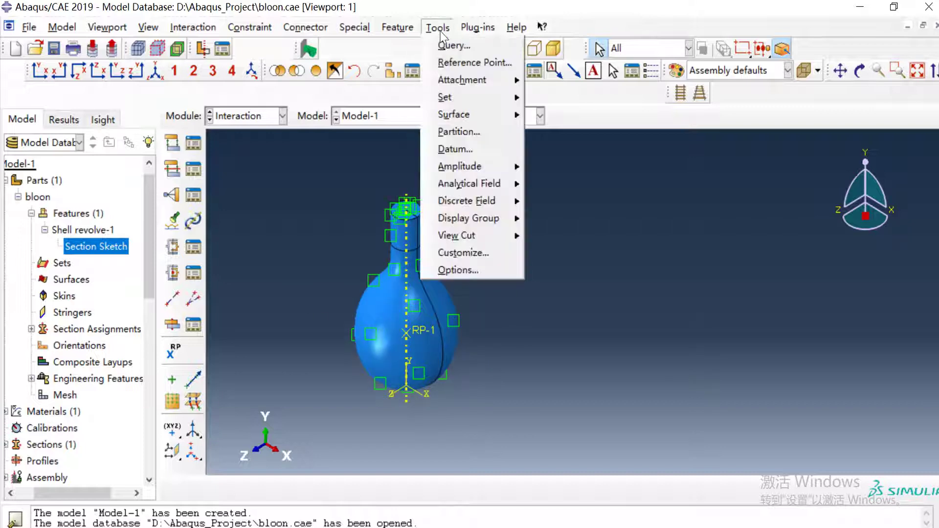
- Review the cav-surf geometry surface's balloon regions in the Surface Manager, then close it
{"action": "mouse_move", "coordinate": [472, 117]}
{"action": "left_click", "coordinate": [562, 116]}
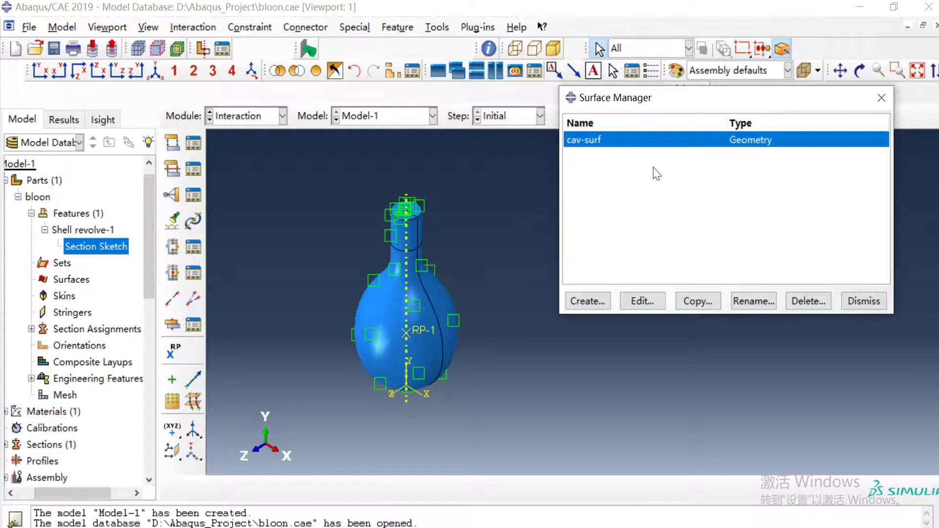
{"action": "double_click", "coordinate": [623, 146]}
{"action": "left_click", "coordinate": [407, 243]}
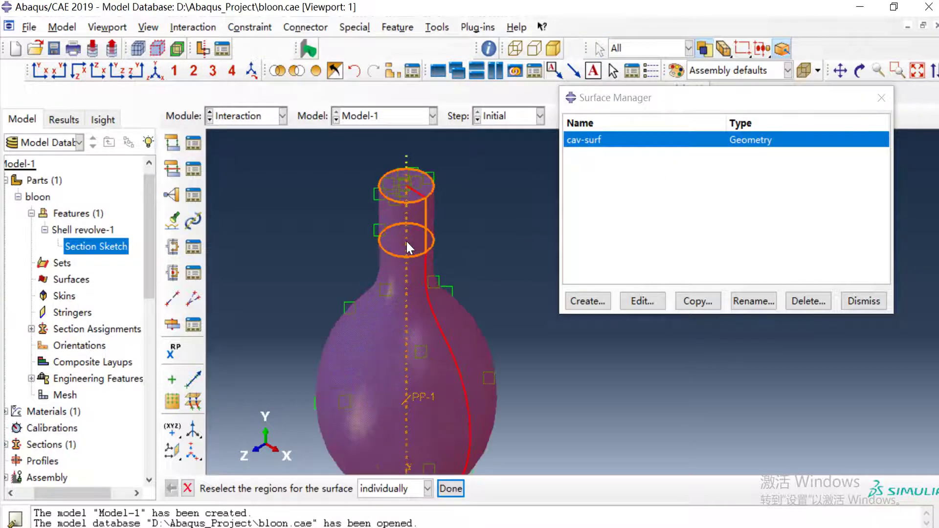
{"action": "left_click", "coordinate": [426, 317]}
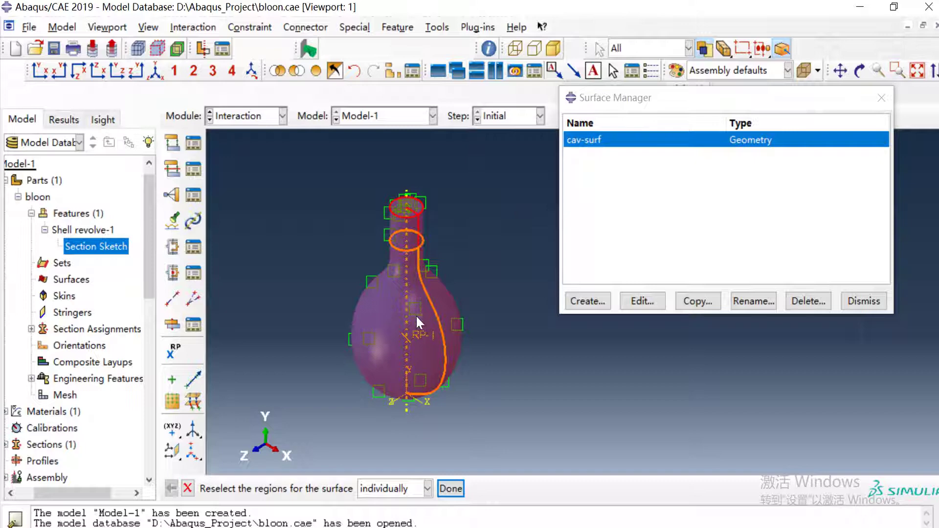
{"action": "scroll", "coordinate": [425, 318], "scroll_direction": "up", "scroll_amount": 2}
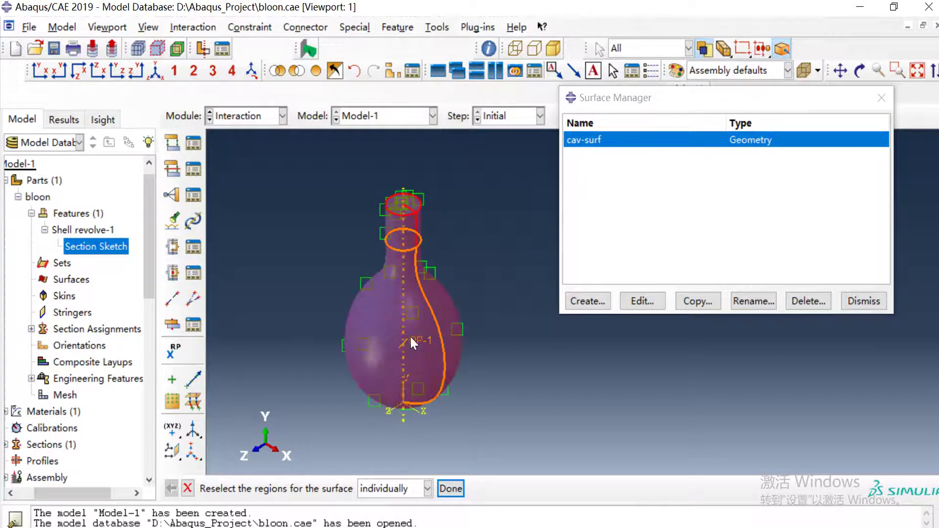
{"action": "left_click", "coordinate": [860, 300]}
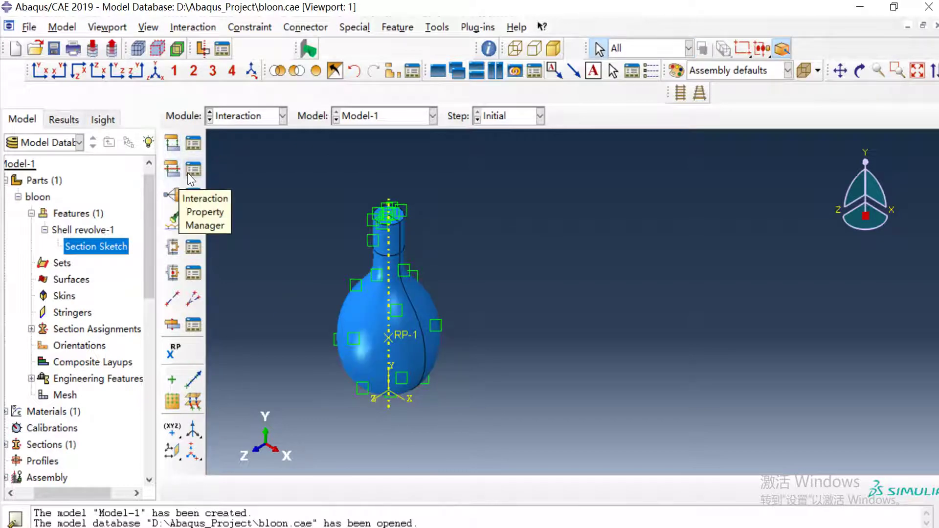
{"action": "left_click", "coordinate": [193, 169]}
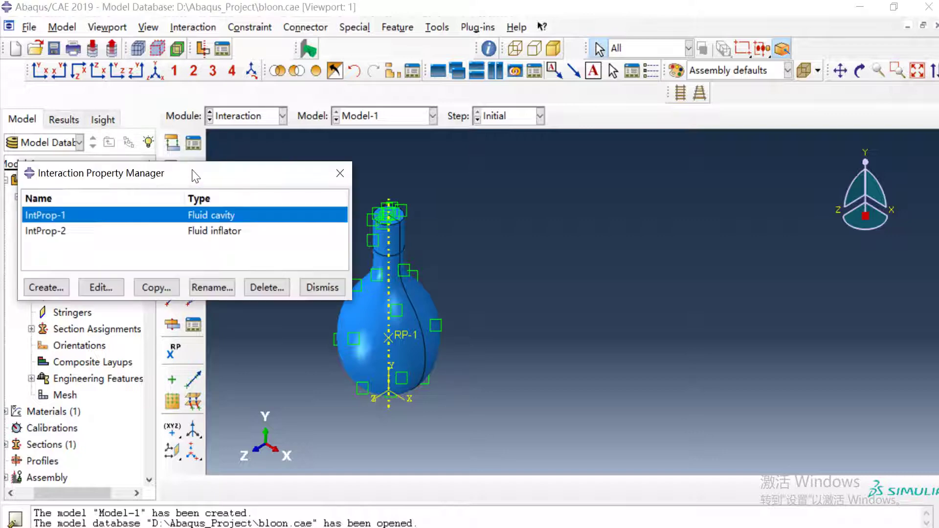
{"action": "left_click", "coordinate": [142, 232]}
{"action": "double_click", "coordinate": [143, 215]}
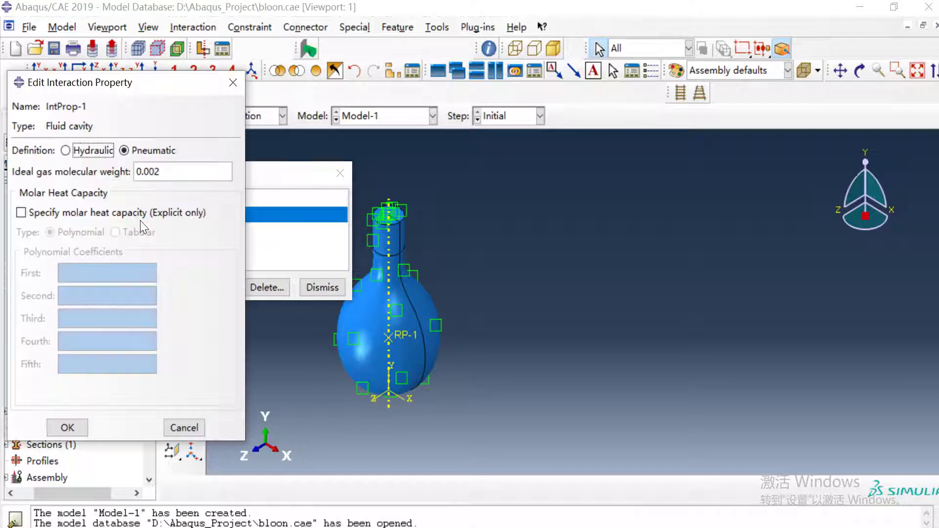
{"action": "left_click", "coordinate": [328, 187]}
{"action": "left_click", "coordinate": [341, 174]}
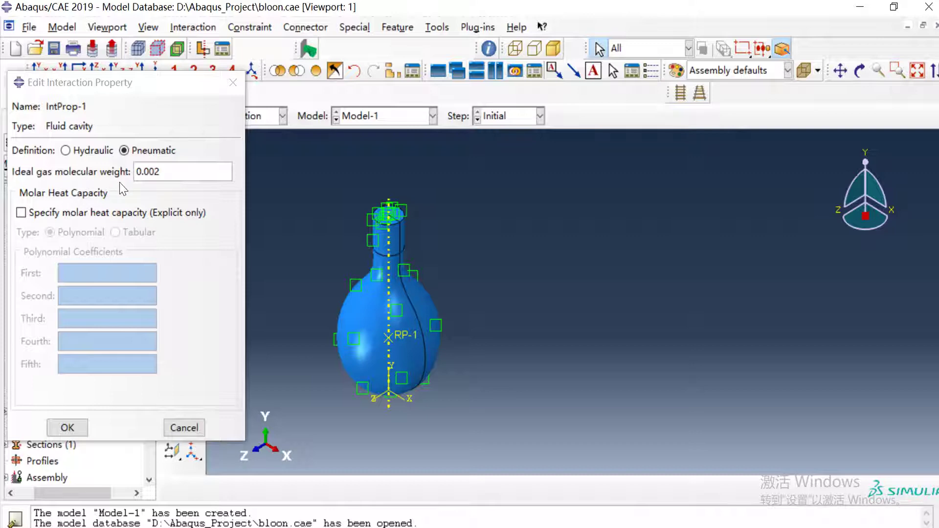
{"action": "left_click", "coordinate": [176, 172]}
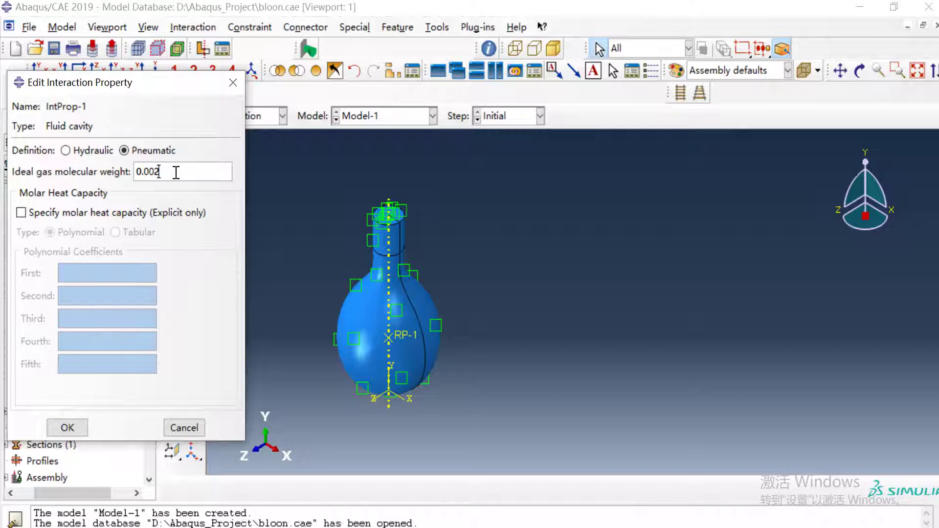
{"action": "left_click", "coordinate": [232, 83]}
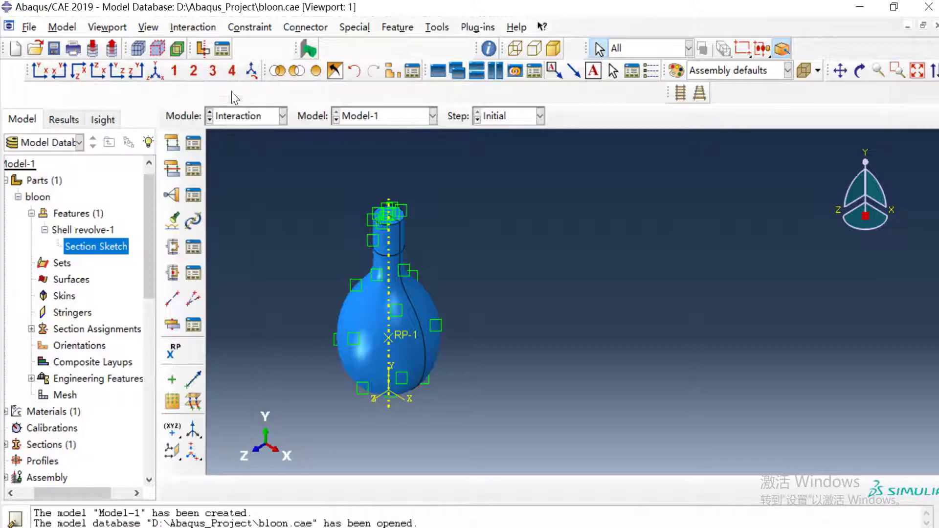
- Start a Fluid cavity interaction with RP-1 and the cav-surf surface, then abandon it
{"action": "left_click", "coordinate": [173, 144]}
{"action": "left_click", "coordinate": [126, 252]}
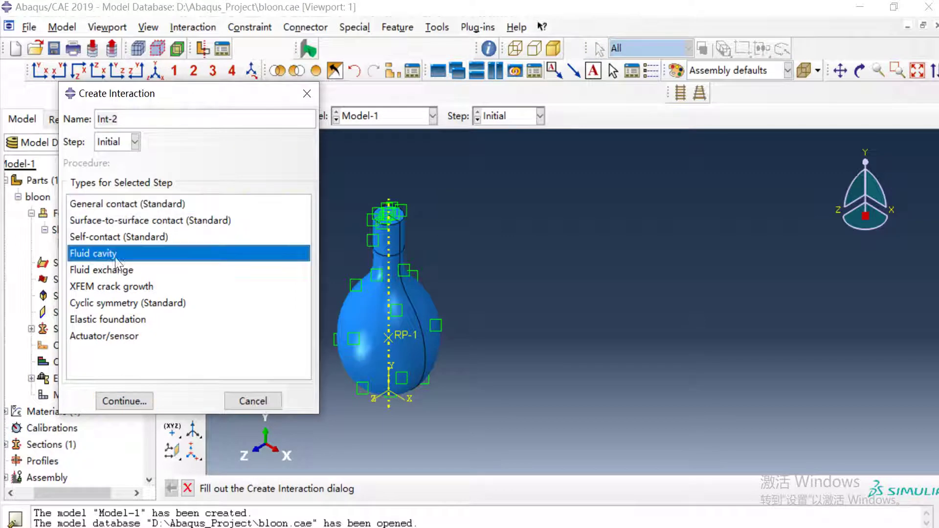
{"action": "left_click", "coordinate": [122, 400]}
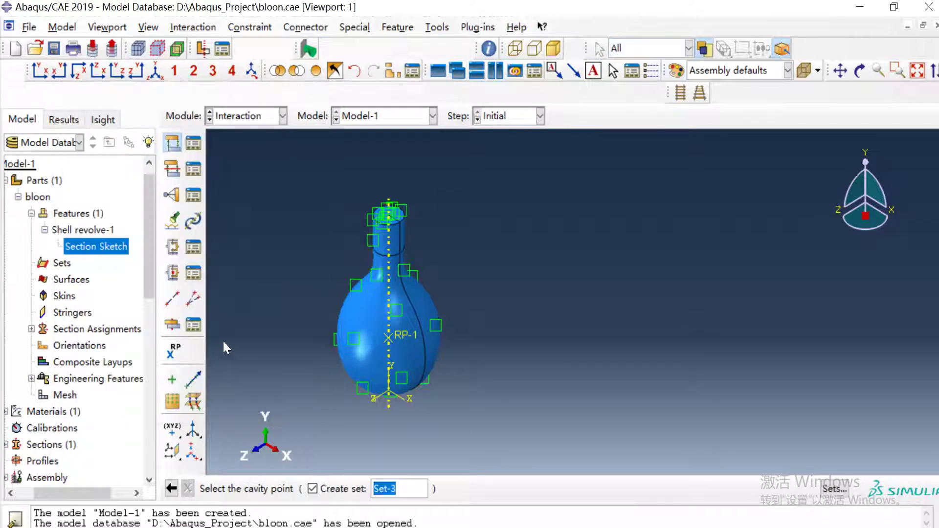
{"action": "left_click", "coordinate": [312, 490]}
{"action": "left_click", "coordinate": [312, 489]}
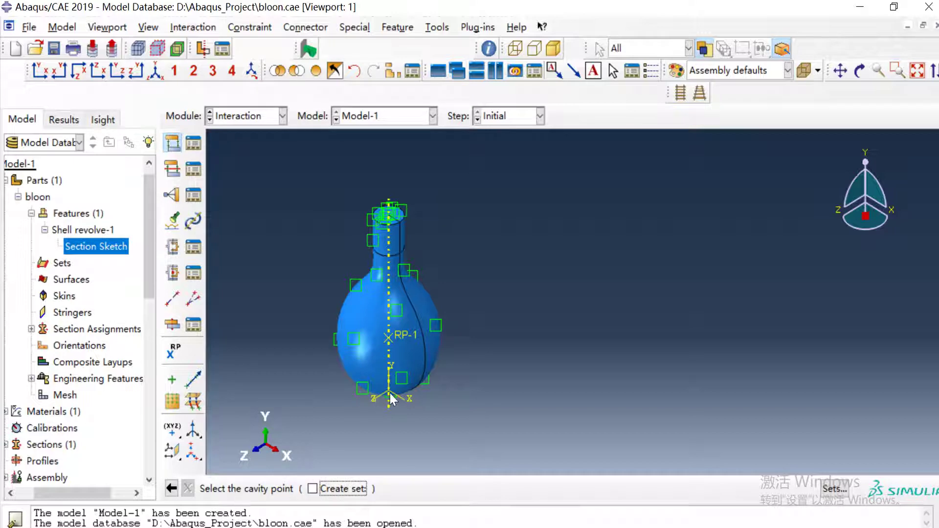
{"action": "left_click", "coordinate": [400, 333]}
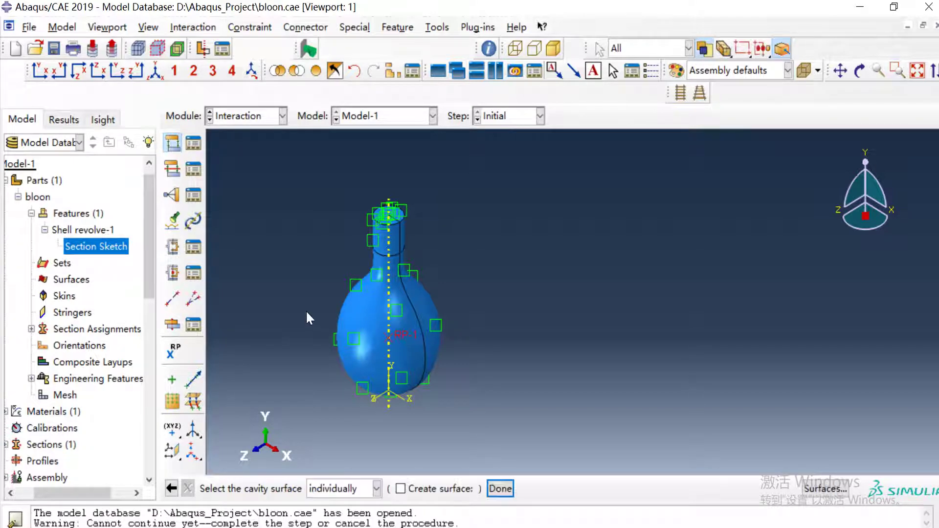
{"action": "left_click", "coordinate": [826, 489]}
{"action": "left_click", "coordinate": [215, 234]}
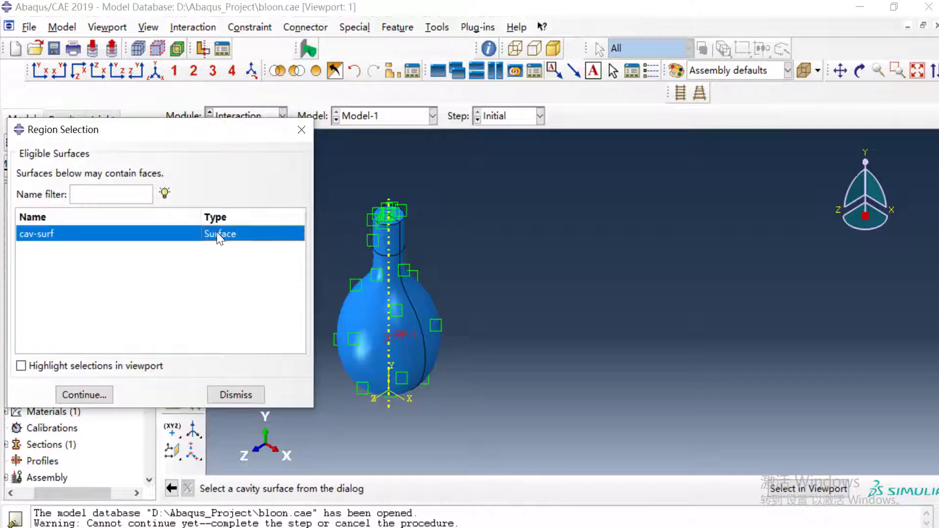
{"action": "left_click", "coordinate": [234, 398]}
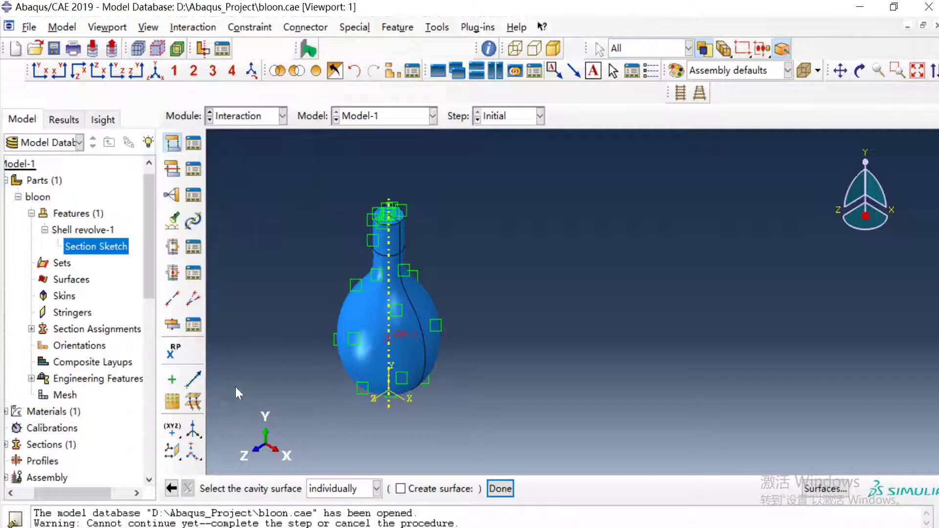
- Inspect the existing fluid cavity interaction Int-1 and cancel its edit unchanged
{"action": "left_click", "coordinate": [193, 143]}
{"action": "double_click", "coordinate": [595, 107]}
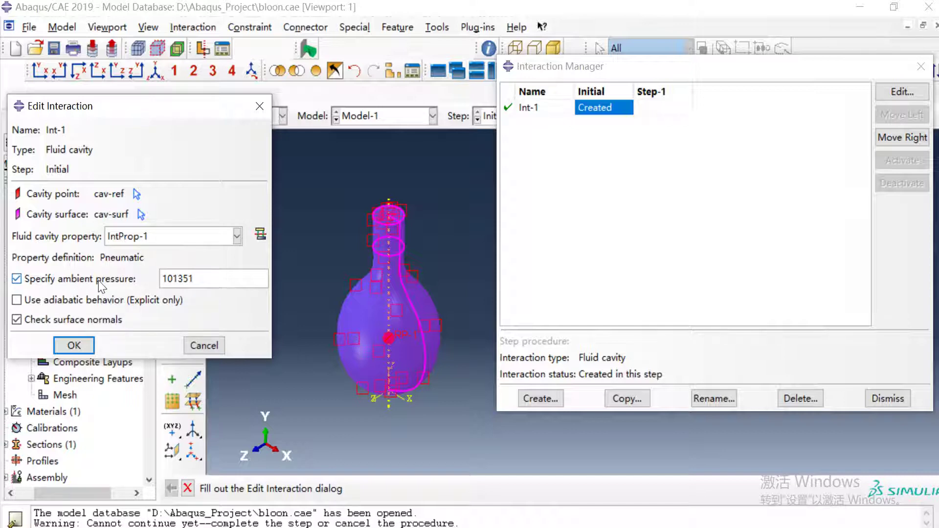
{"action": "left_click", "coordinate": [204, 347]}
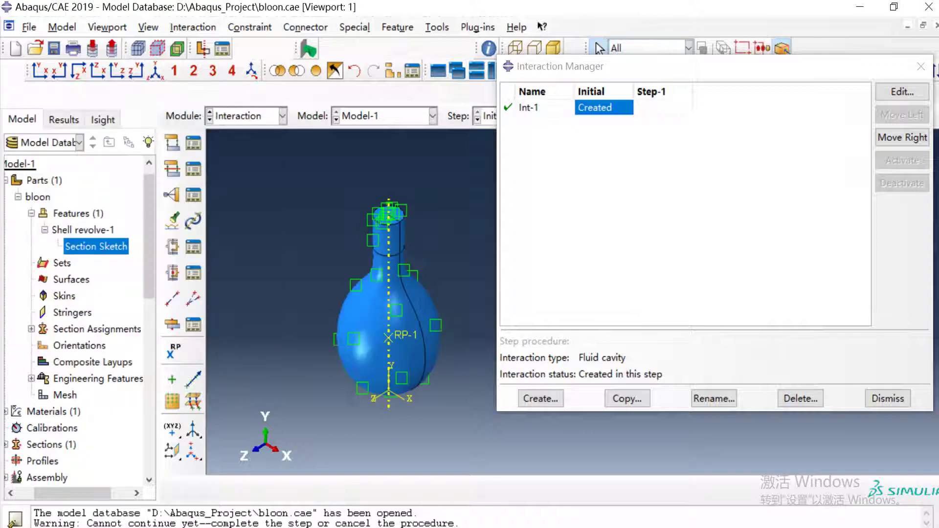
- Close the Interaction Manager and rotate the bottle to another angle
{"action": "left_click", "coordinate": [921, 67]}
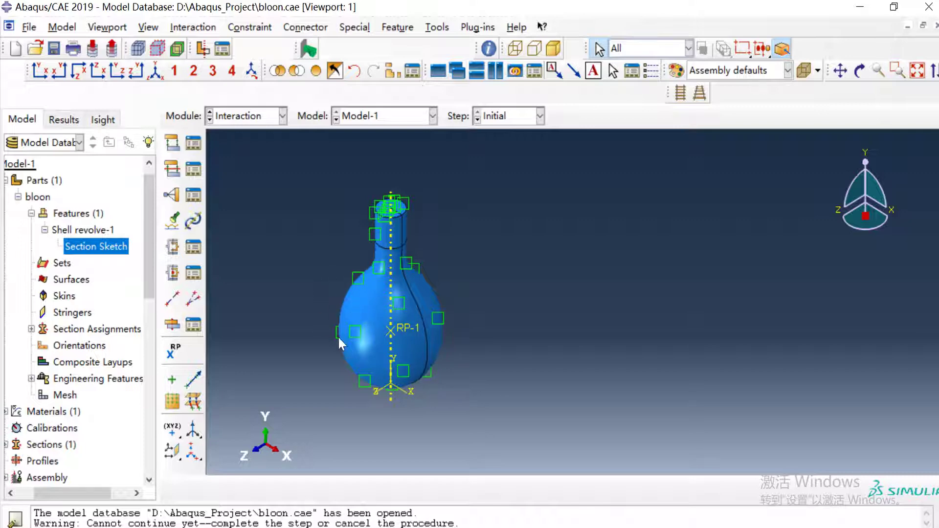
{"action": "left_click_drag", "start_coordinate": [337, 336], "coordinate": [453, 257], "text": "ctrl+alt"}
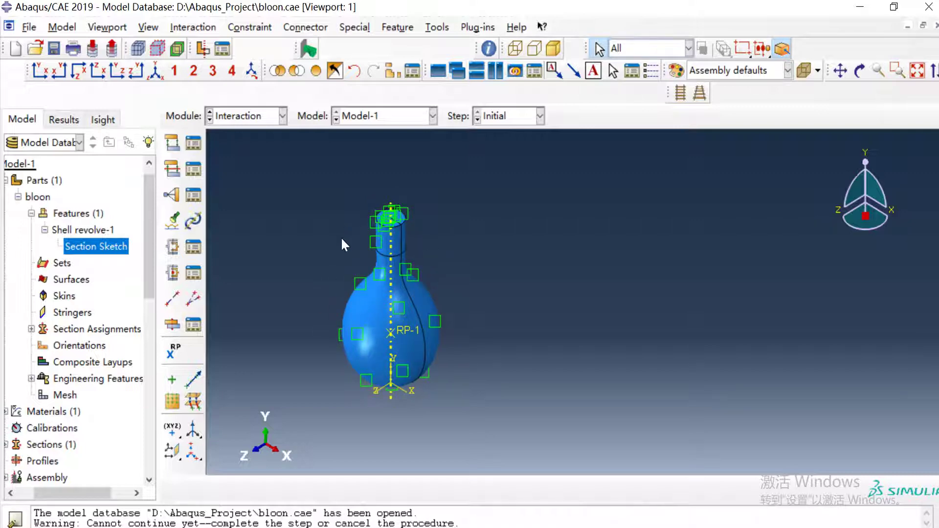
{"action": "left_click_drag", "start_coordinate": [342, 239], "coordinate": [310, 233], "text": "ctrl+alt"}
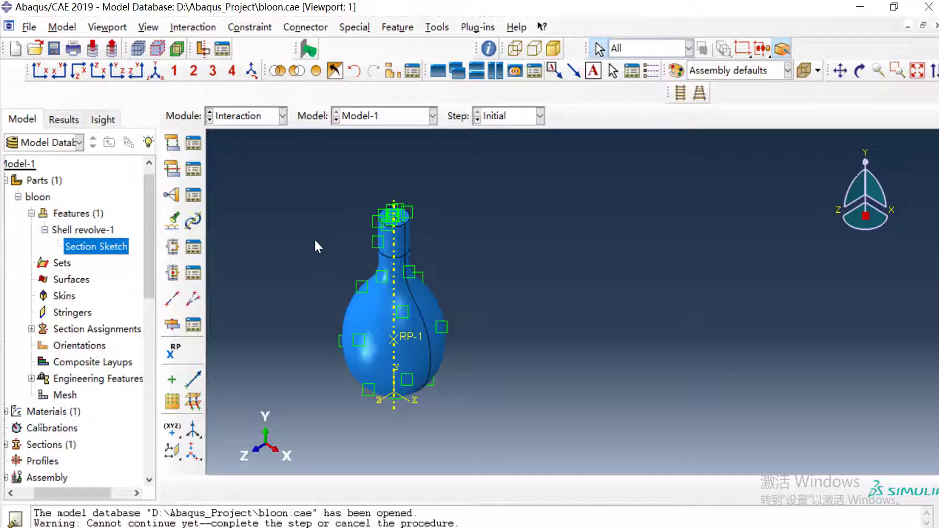
- Check the cav-ref set in the Set Manager, then close it and cancel reselection
{"action": "left_click", "coordinate": [438, 28]}
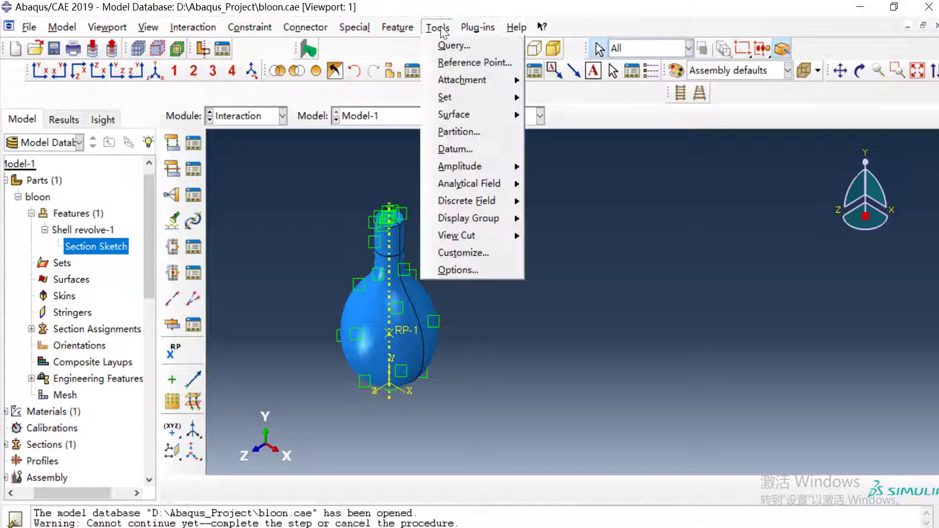
{"action": "mouse_move", "coordinate": [462, 99]}
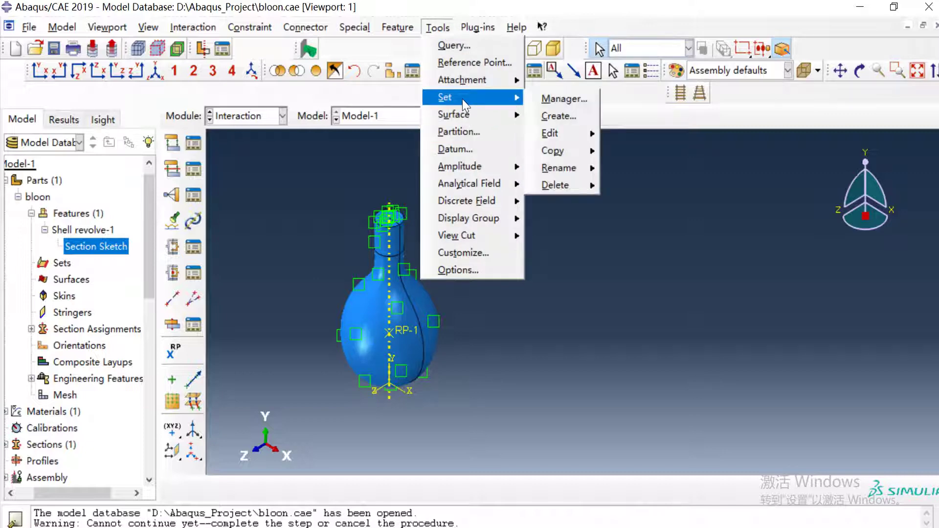
{"action": "left_click", "coordinate": [543, 98]}
{"action": "double_click", "coordinate": [598, 228]}
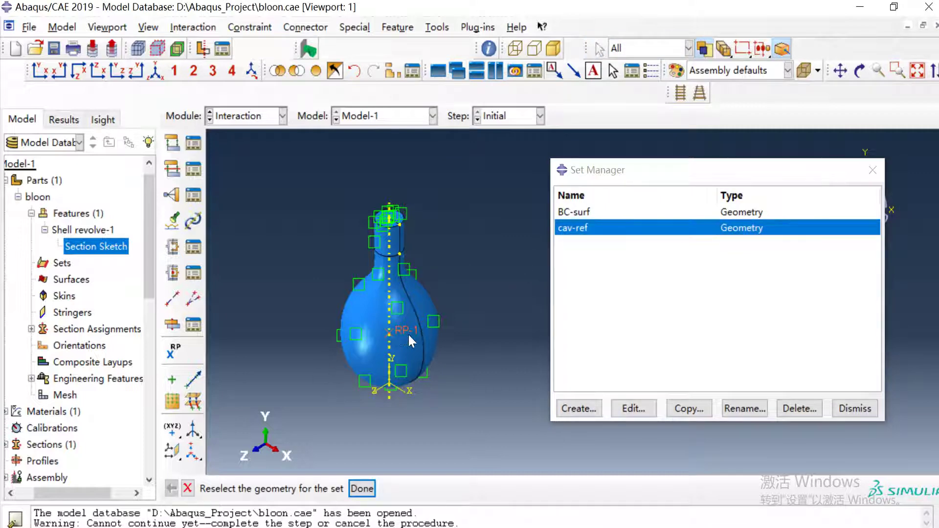
{"action": "left_click", "coordinate": [873, 170]}
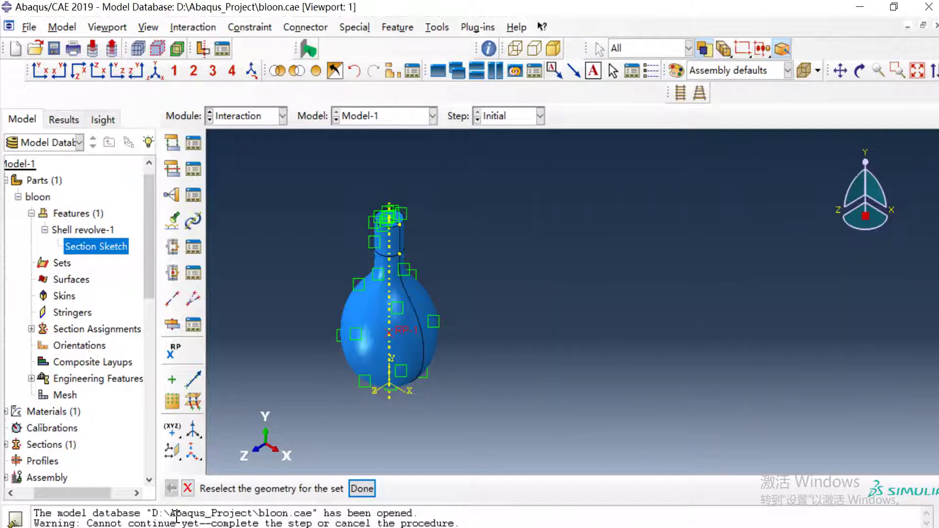
{"action": "left_click", "coordinate": [192, 491]}
- In the Step module, open history output request H-Output-2 for editing with its domain kept as Set
{"action": "left_click", "coordinate": [248, 122]}
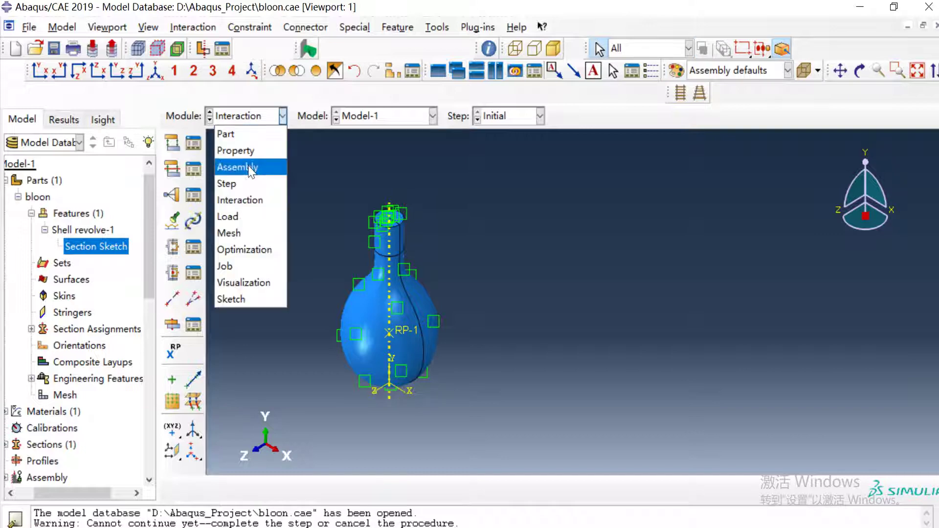
{"action": "left_click", "coordinate": [240, 183]}
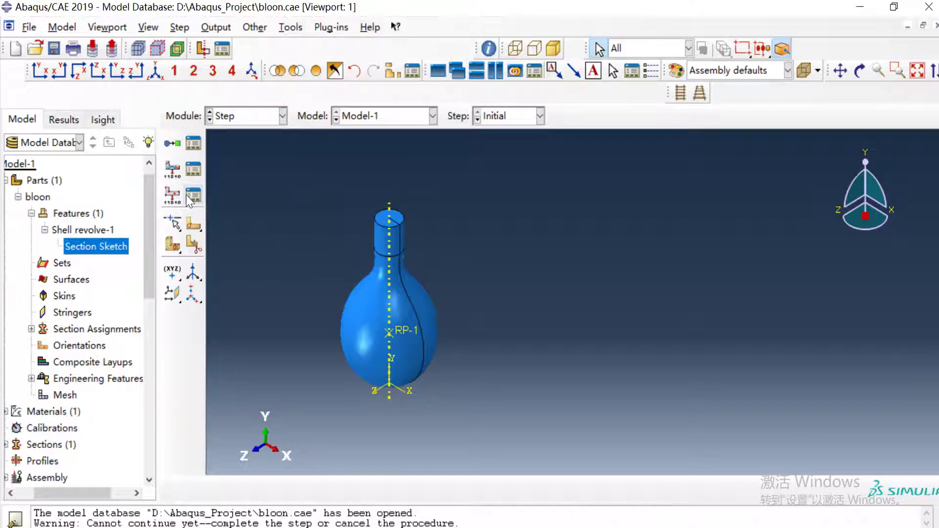
{"action": "left_click", "coordinate": [192, 195]}
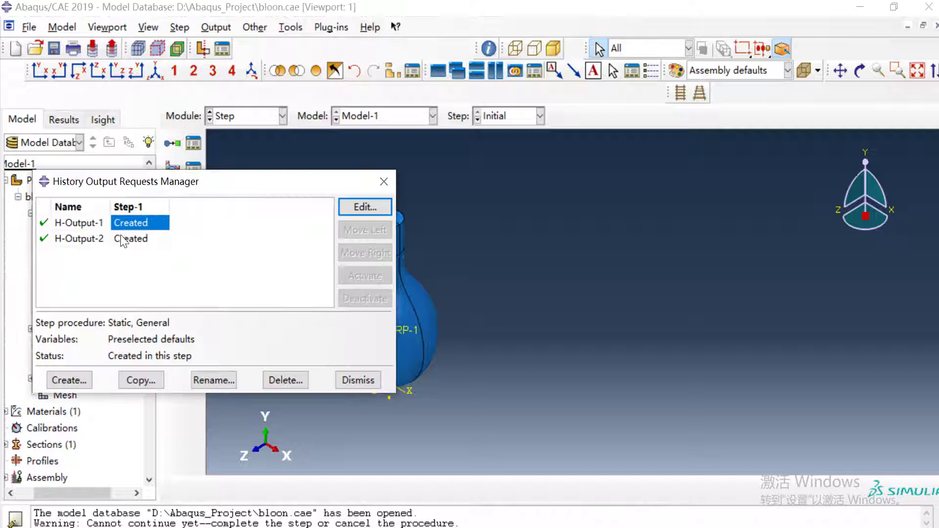
{"action": "left_click", "coordinate": [134, 242]}
{"action": "left_click", "coordinate": [366, 207]}
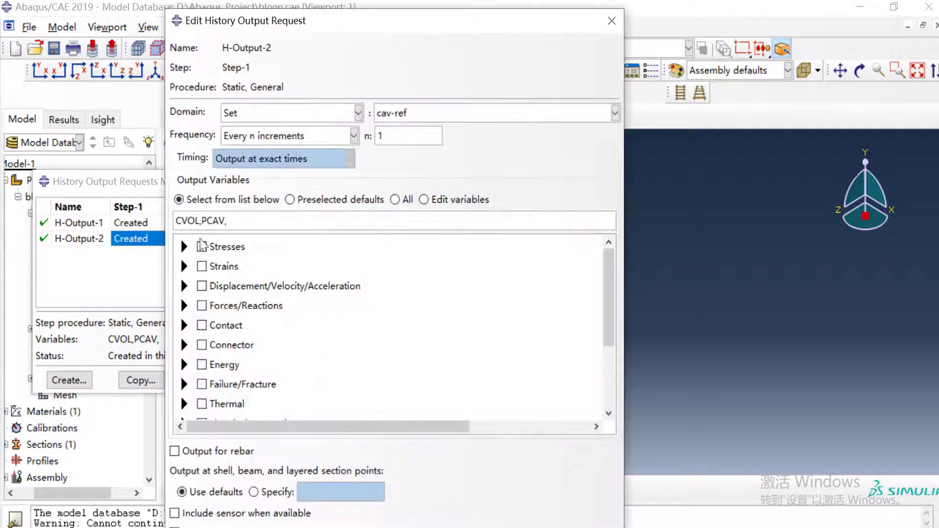
{"action": "left_click", "coordinate": [267, 114]}
{"action": "left_click", "coordinate": [286, 146]}
- Select the fluid cavity pressure PCAV and cavity volume CVOL output variables
{"action": "scroll", "coordinate": [208, 264], "scroll_direction": "down", "scroll_amount": 3}
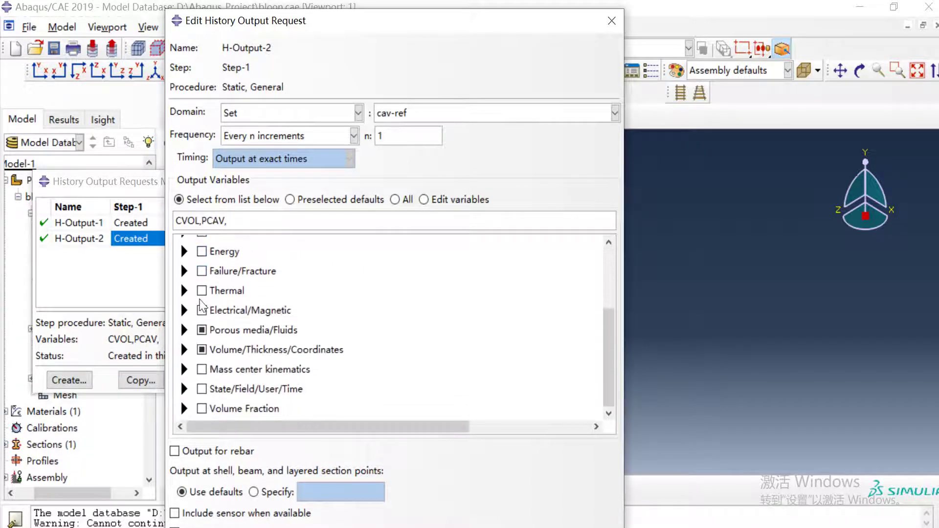
{"action": "left_click", "coordinate": [185, 332]}
{"action": "scroll", "coordinate": [210, 339], "scroll_direction": "down", "scroll_amount": 2}
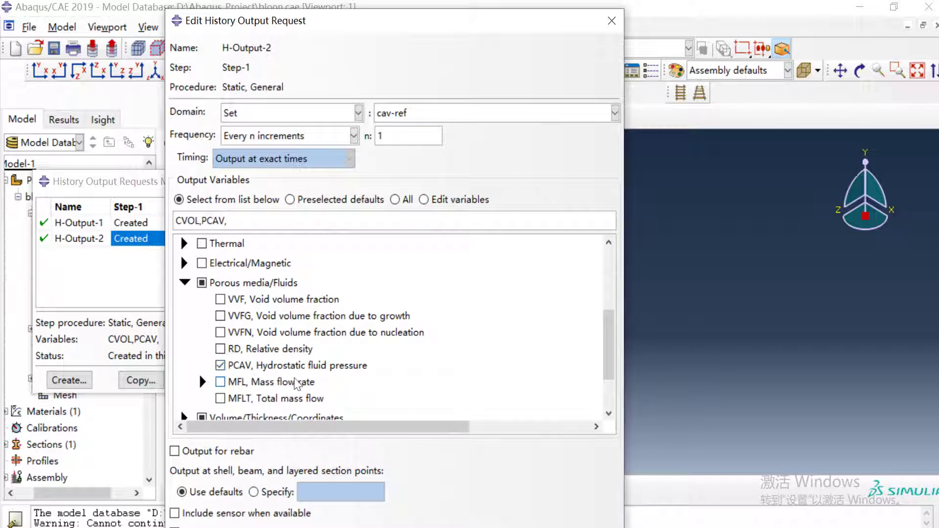
{"action": "scroll", "coordinate": [331, 373], "scroll_direction": "down", "scroll_amount": 4}
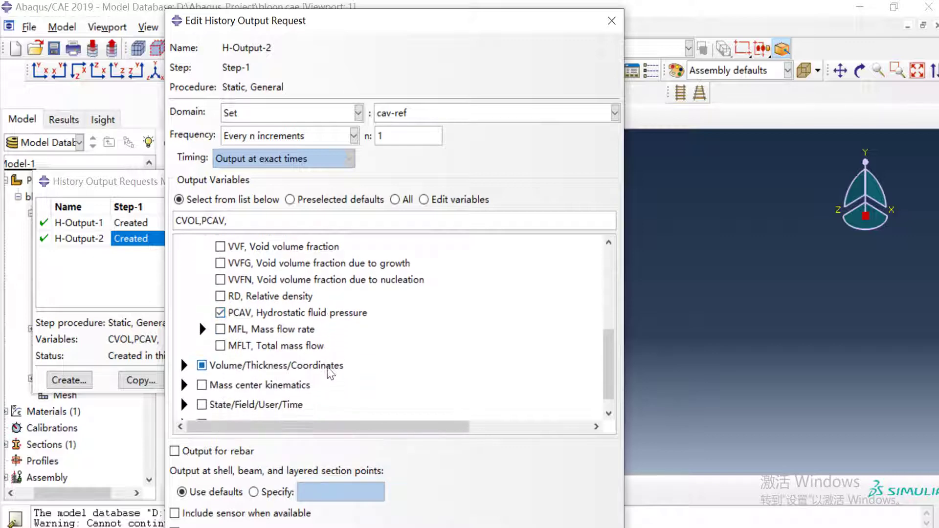
{"action": "left_click", "coordinate": [184, 363]}
{"action": "scroll", "coordinate": [264, 360], "scroll_direction": "down", "scroll_amount": 2}
{"action": "scroll", "coordinate": [264, 360], "scroll_direction": "down", "scroll_amount": 1}
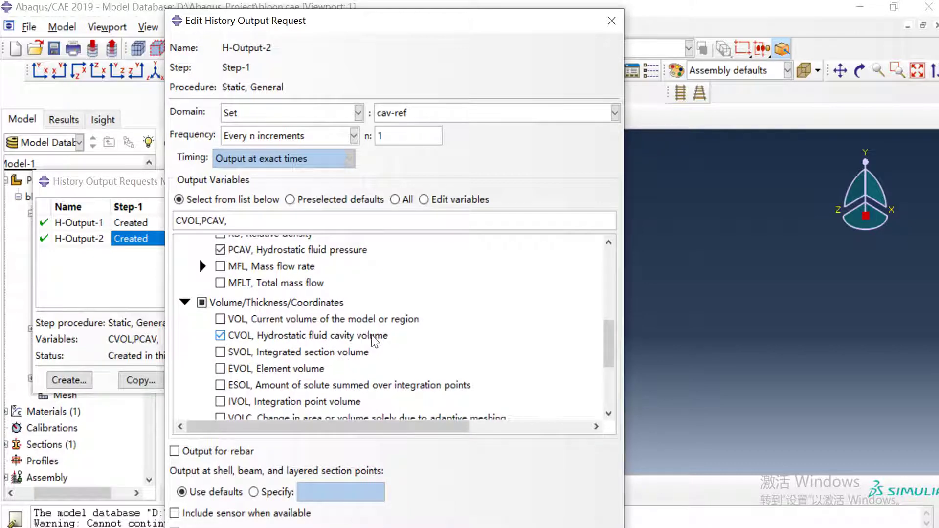
{"action": "scroll", "coordinate": [374, 339], "scroll_direction": "up", "scroll_amount": 2}
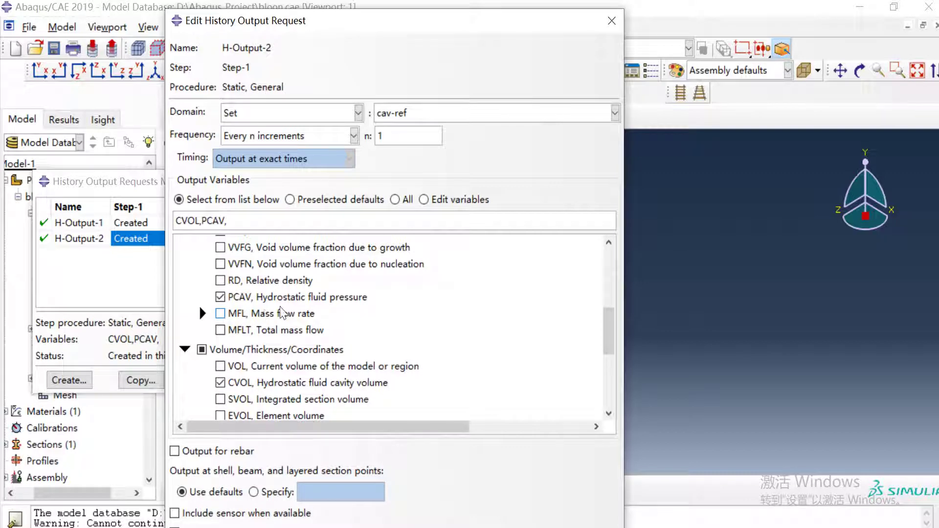
{"action": "scroll", "coordinate": [343, 313], "scroll_direction": "down", "scroll_amount": 3}
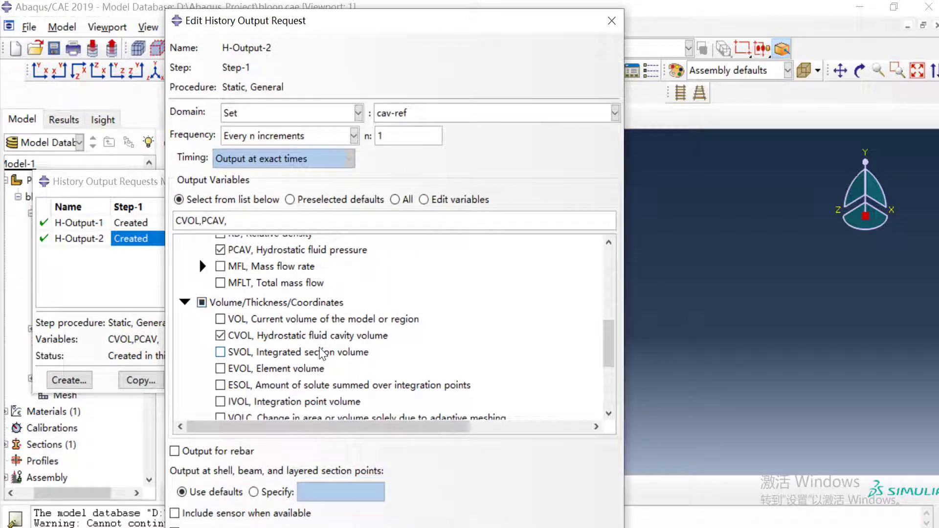
- Close the history output editor and manager, then switch to the Load module
{"action": "left_click", "coordinate": [612, 20]}
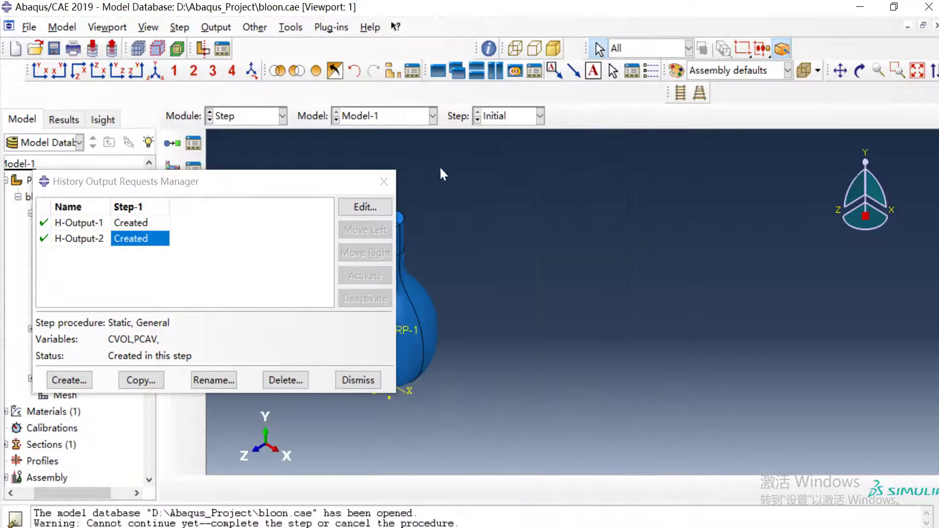
{"action": "left_click", "coordinate": [384, 182]}
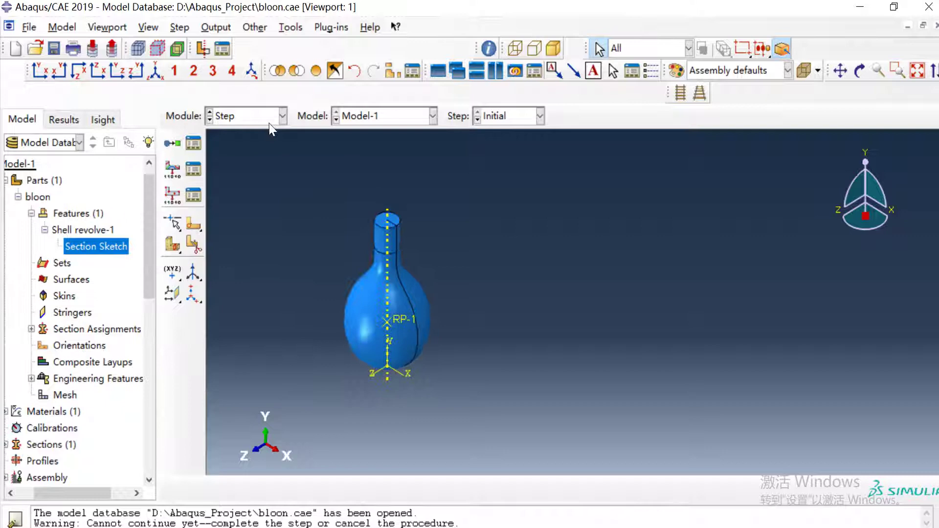
{"action": "left_click", "coordinate": [283, 116]}
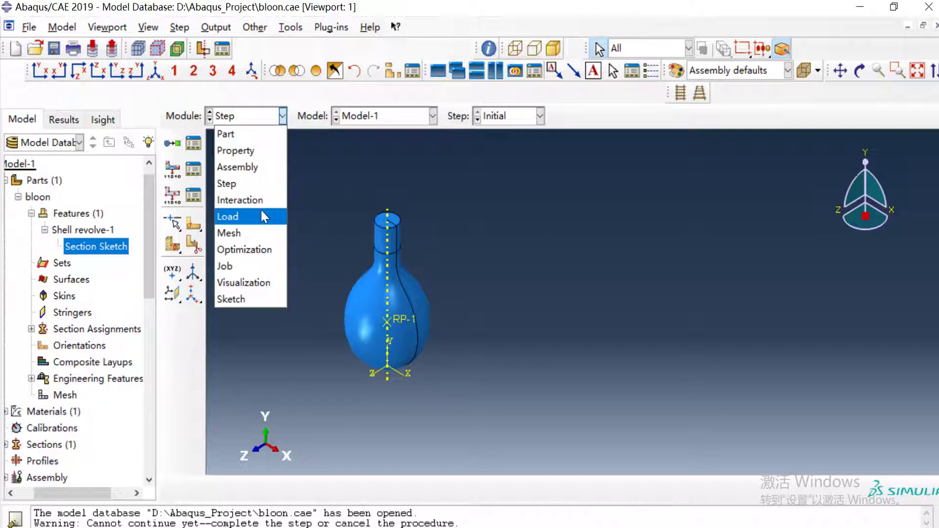
{"action": "left_click", "coordinate": [264, 217]}
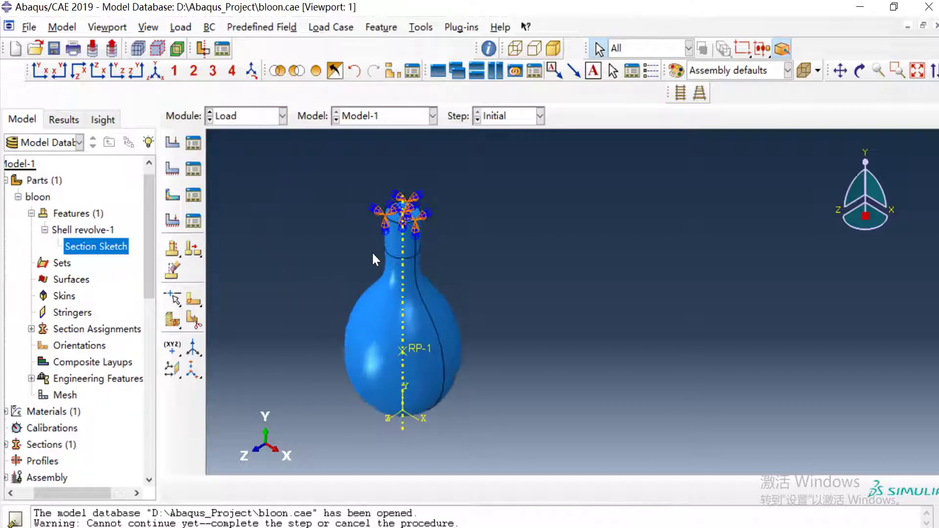
- Open the Boundary Condition Manager, move it aside, and rotate the balloon to show its neck
{"action": "scroll", "coordinate": [372, 251], "scroll_direction": "up", "scroll_amount": 2}
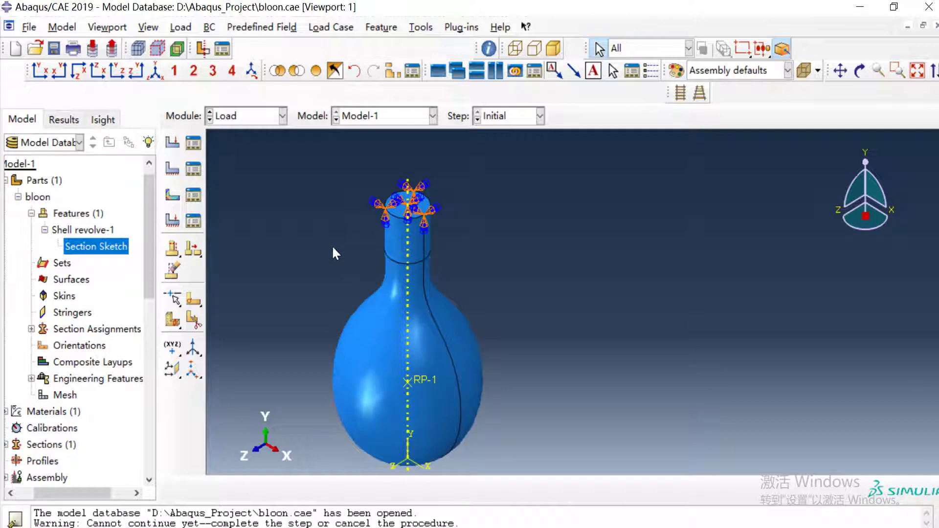
{"action": "left_click", "coordinate": [194, 169]}
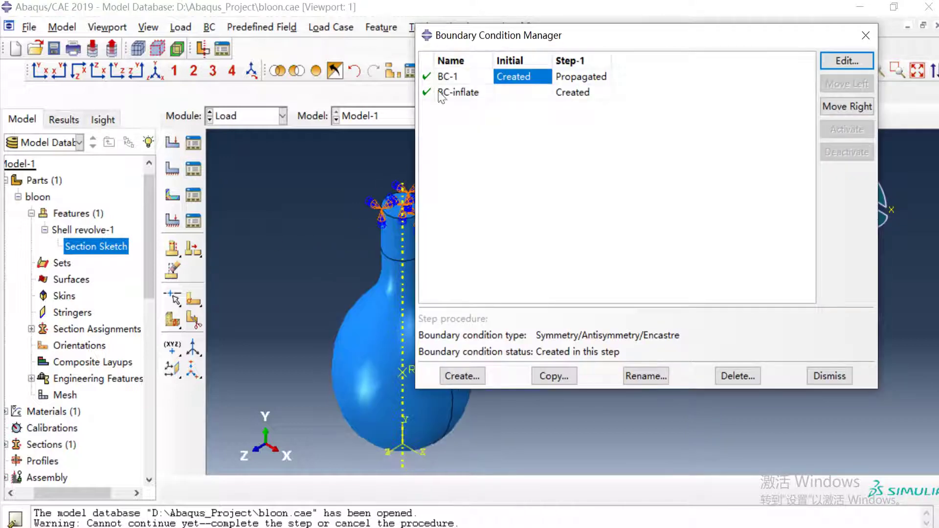
{"action": "left_click_drag", "start_coordinate": [466, 39], "coordinate": [589, 85]}
{"action": "scroll", "coordinate": [373, 213], "scroll_direction": "up", "scroll_amount": 1}
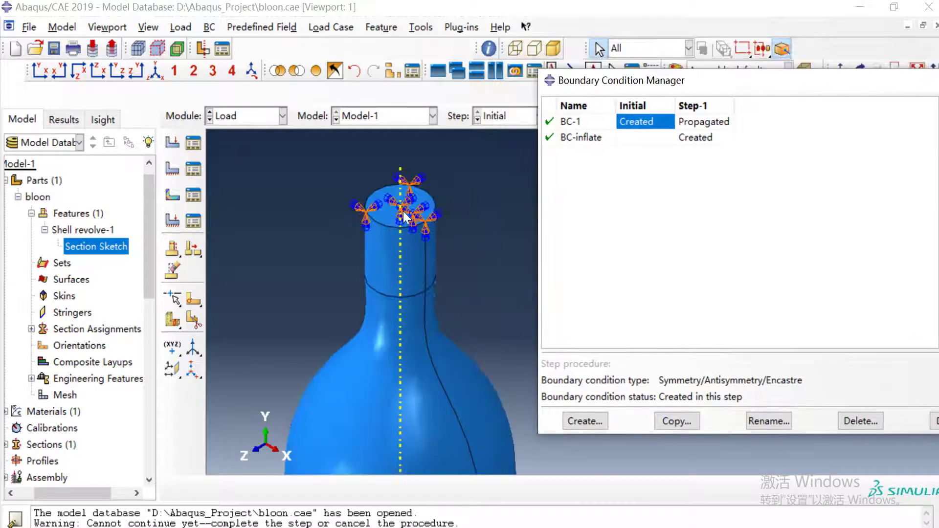
{"action": "left_click_drag", "start_coordinate": [449, 192], "coordinate": [415, 230], "text": "ctrl+alt"}
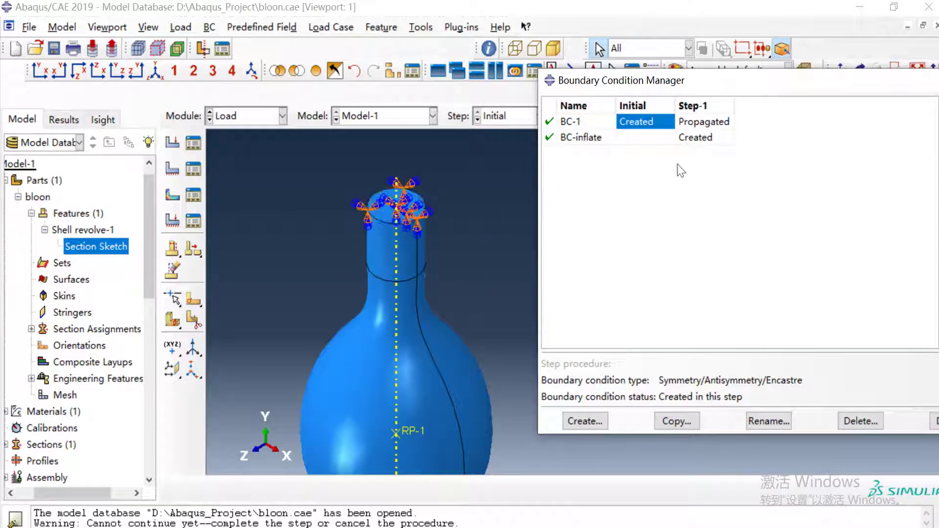
- Review BC-1's ENCASTRE fixity on the neck and cancel without changes
{"action": "double_click", "coordinate": [657, 125]}
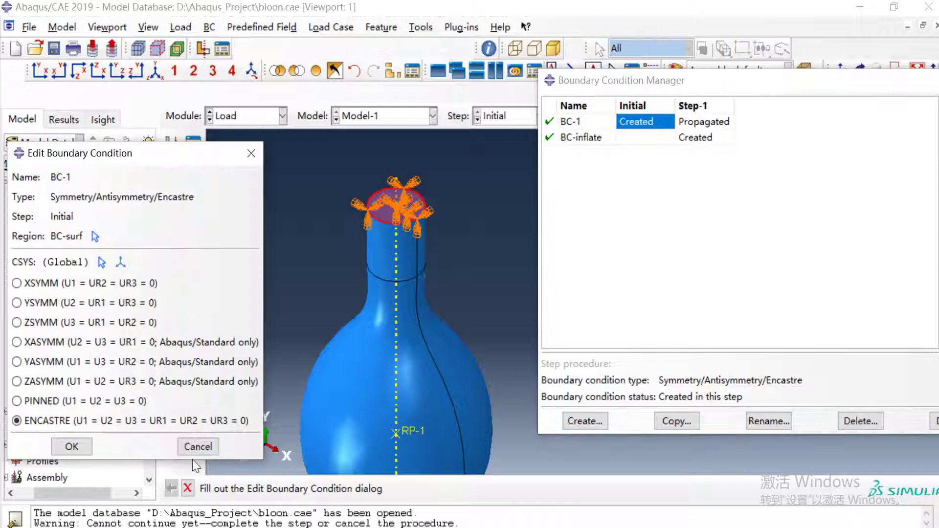
{"action": "left_click", "coordinate": [196, 447]}
{"action": "left_click_drag", "start_coordinate": [318, 338], "coordinate": [391, 272], "text": "ctrl+alt"}
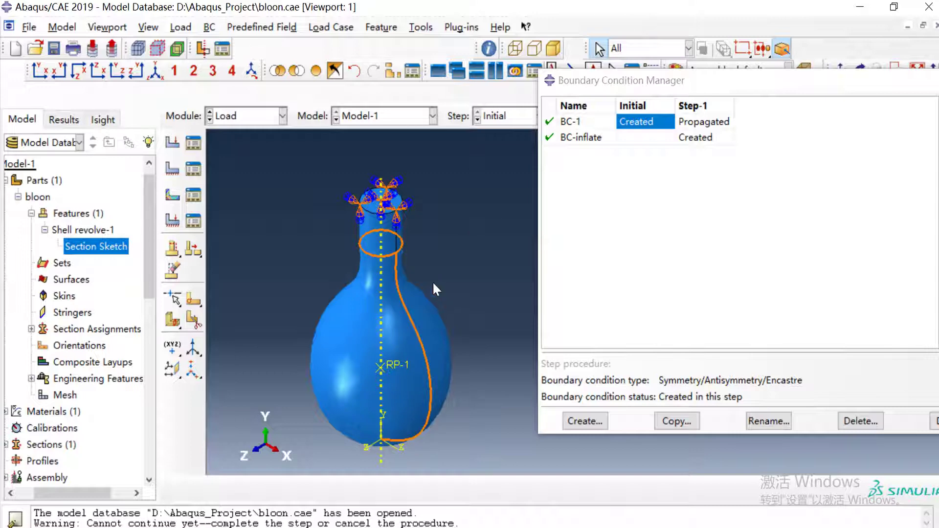
{"action": "left_click_drag", "start_coordinate": [400, 316], "coordinate": [374, 332], "text": "ctrl+alt"}
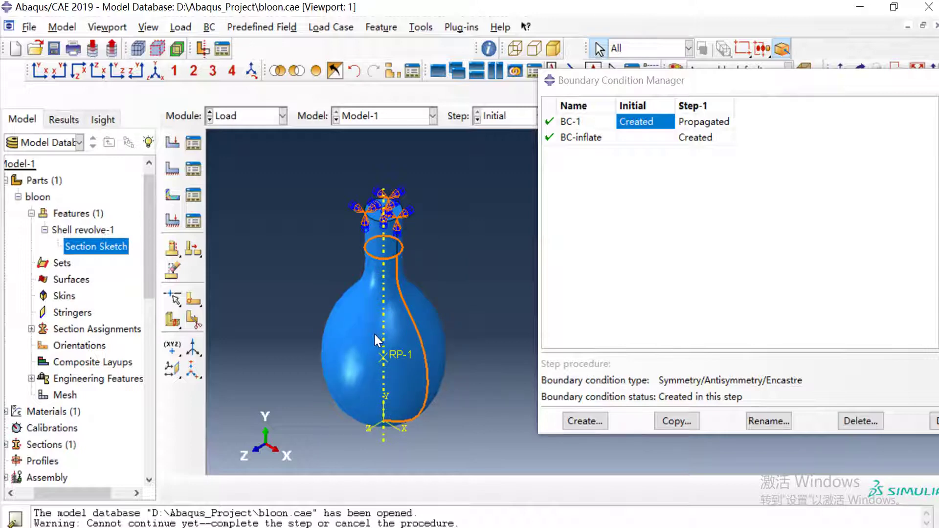
{"action": "left_click", "coordinate": [553, 266]}
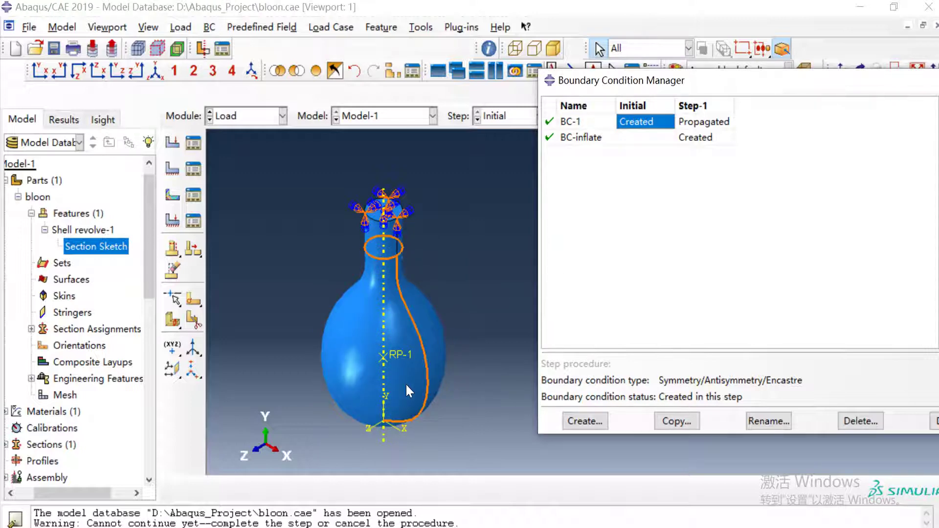
- Check BC-inflate's fluid cavity pressure of 300000 on interaction Int-1, then cancel unchanged
{"action": "left_click", "coordinate": [695, 138]}
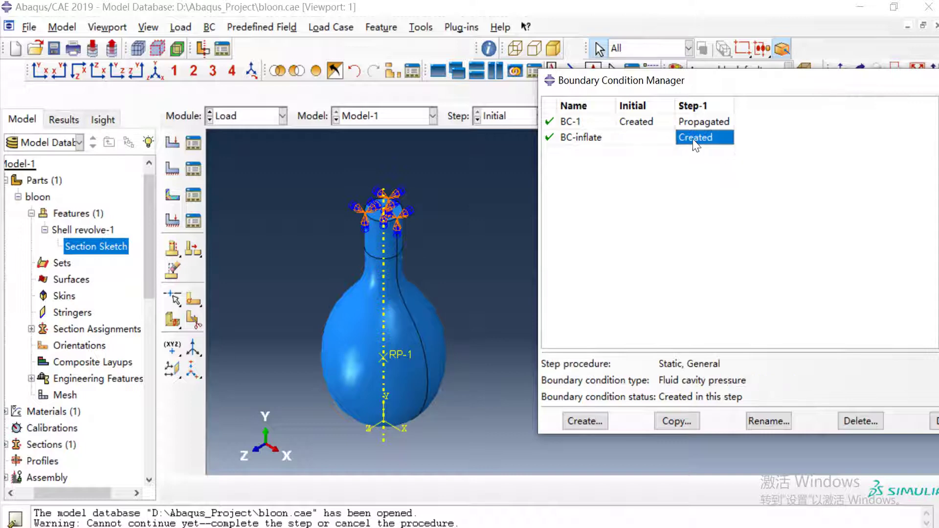
{"action": "double_click", "coordinate": [695, 139]}
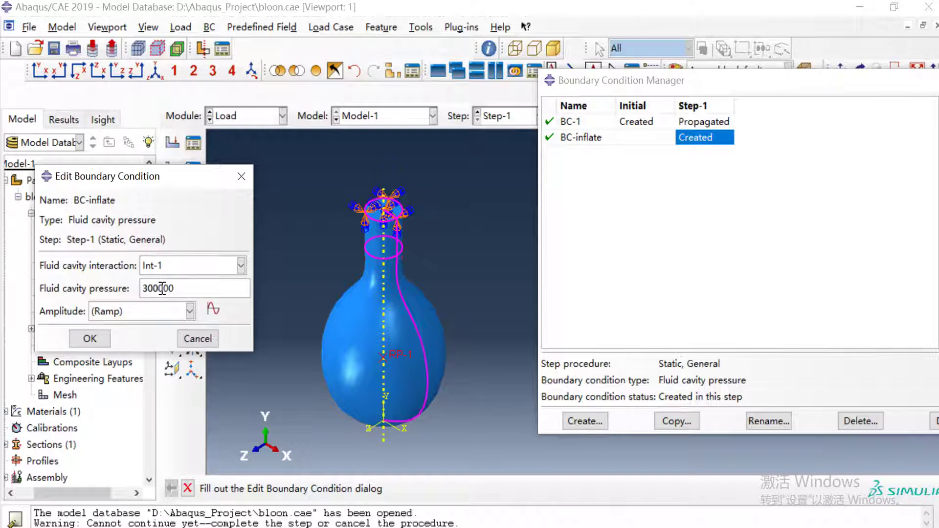
{"action": "left_click_drag", "start_coordinate": [159, 288], "coordinate": [177, 289]}
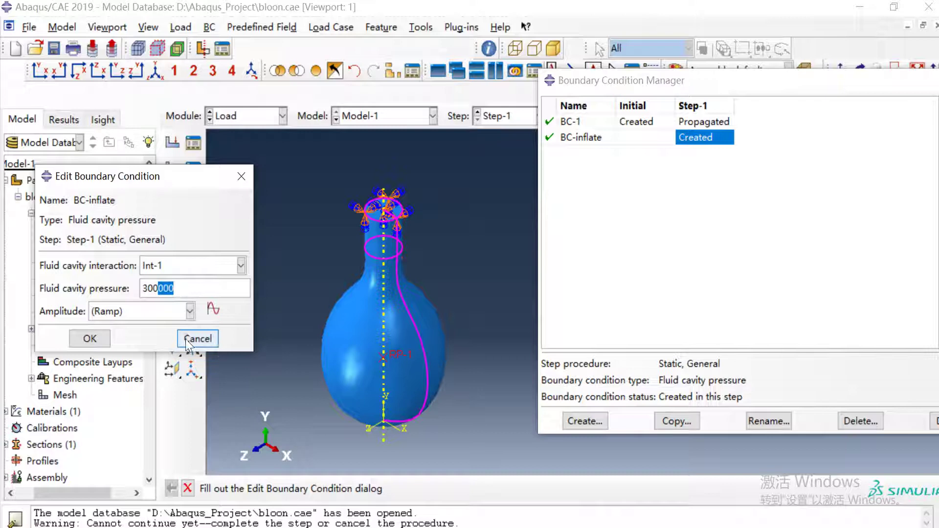
{"action": "left_click", "coordinate": [152, 267]}
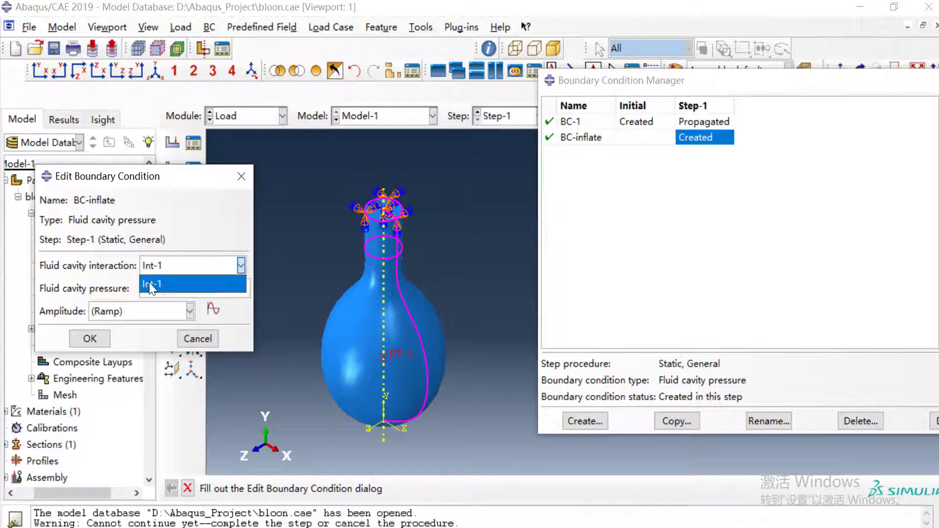
{"action": "left_click", "coordinate": [150, 286]}
{"action": "left_click", "coordinate": [173, 288]}
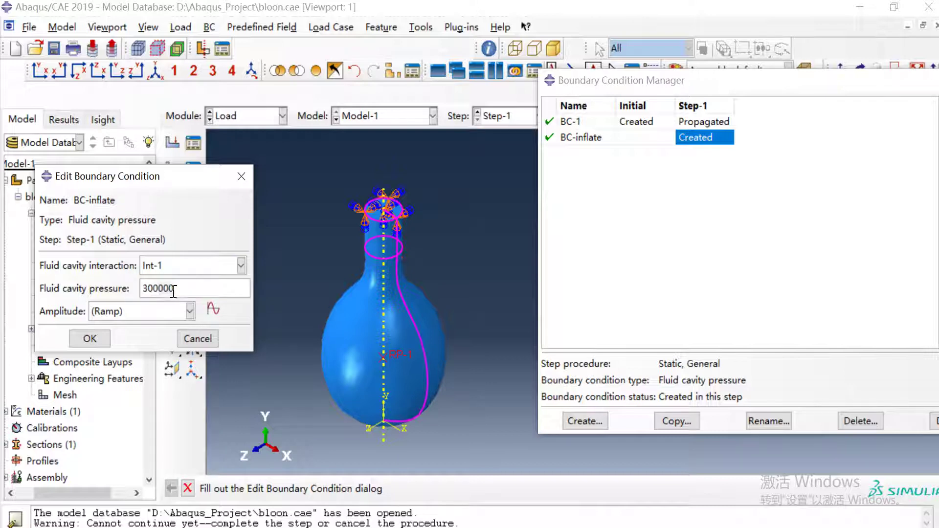
{"action": "left_click", "coordinate": [198, 340]}
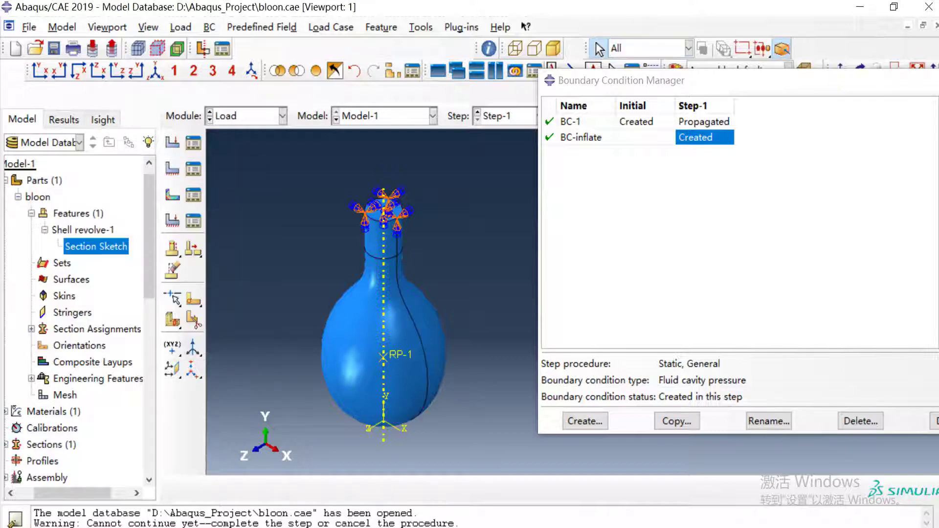
{"action": "left_click_drag", "start_coordinate": [917, 72], "coordinate": [778, 73]}
- Close the BC Manager, switch to the Mesh module, and rotate the meshed balloon
{"action": "left_click", "coordinate": [793, 80]}
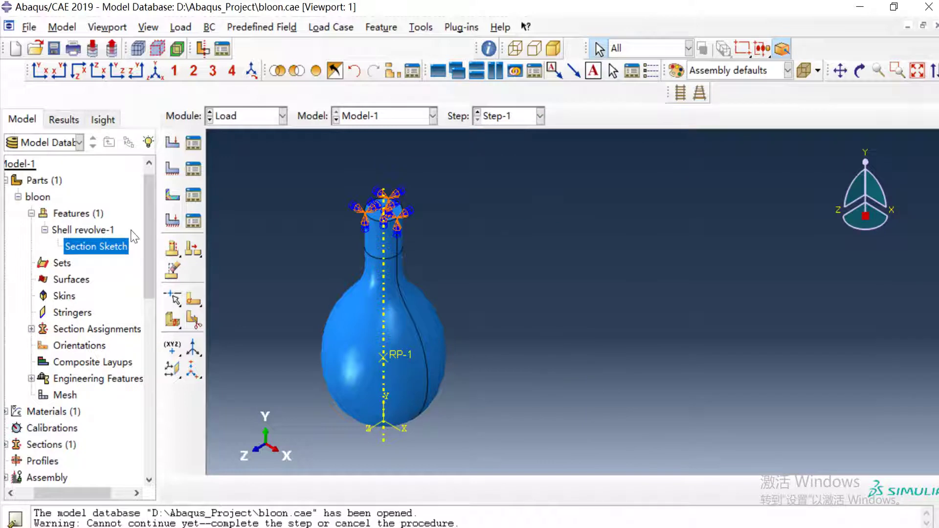
{"action": "left_click", "coordinate": [238, 116]}
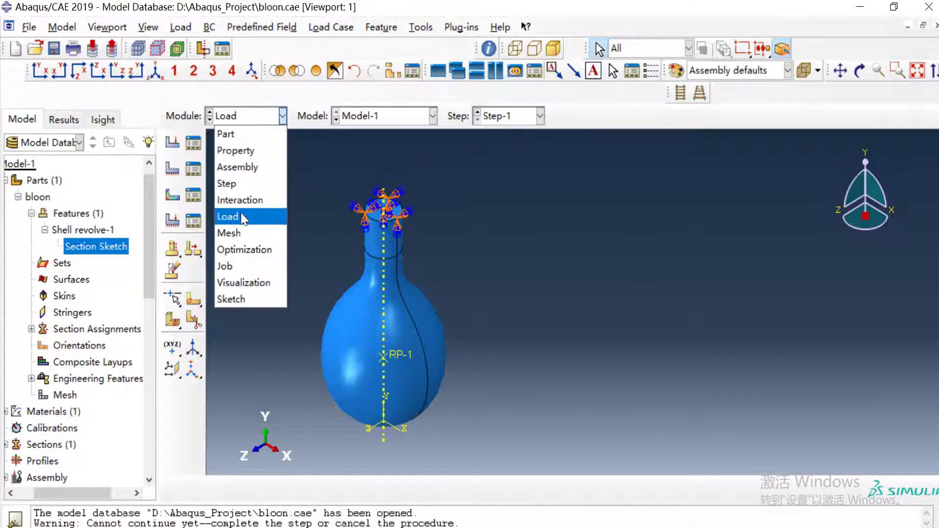
{"action": "left_click", "coordinate": [242, 234]}
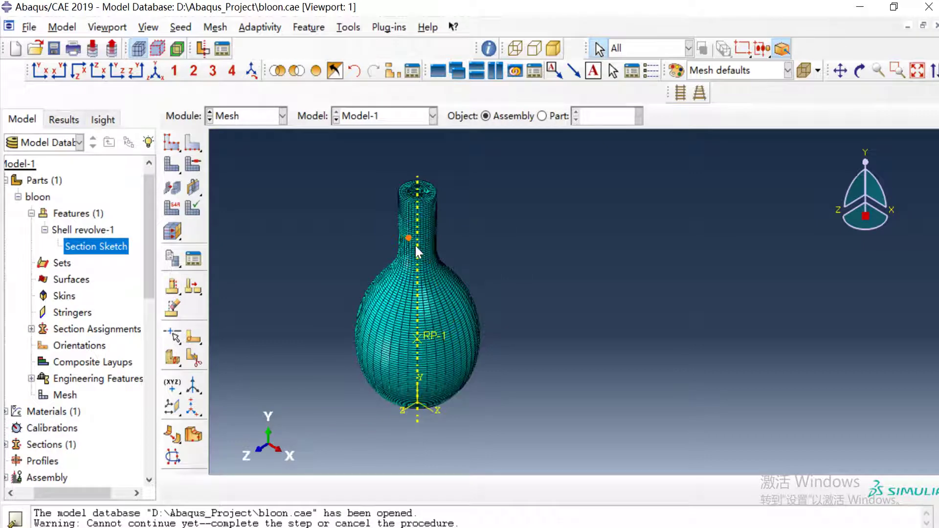
{"action": "left_click_drag", "start_coordinate": [414, 245], "coordinate": [412, 302], "text": "ctrl+alt"}
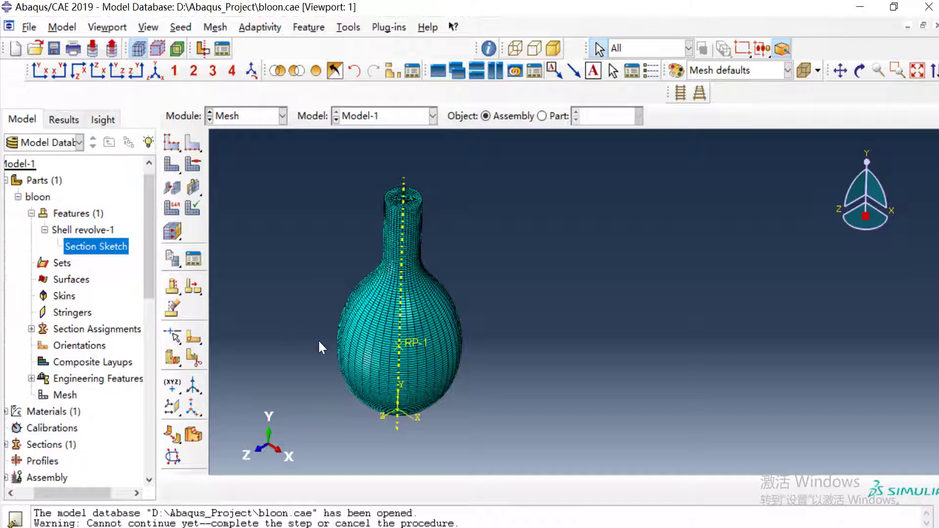
{"action": "mouse_move", "coordinate": [318, 339]}
{"action": "left_mouse_down", "text": "ctrl+alt"}
{"action": "mouse_move", "coordinate": [381, 334]}
{"action": "mouse_move", "coordinate": [312, 333]}
{"action": "left_mouse_up", "text": "ctrl+alt"}
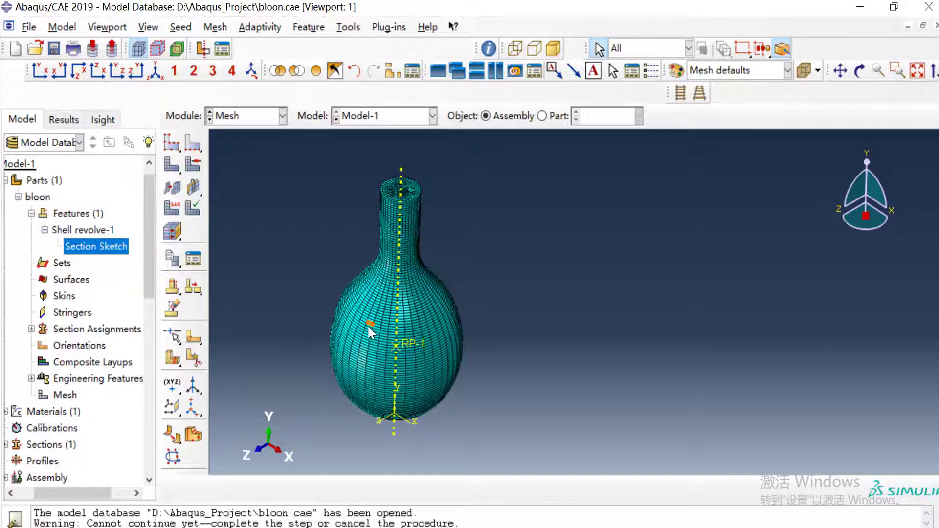
{"action": "left_click_drag", "start_coordinate": [368, 325], "coordinate": [316, 283], "text": "ctrl+alt"}
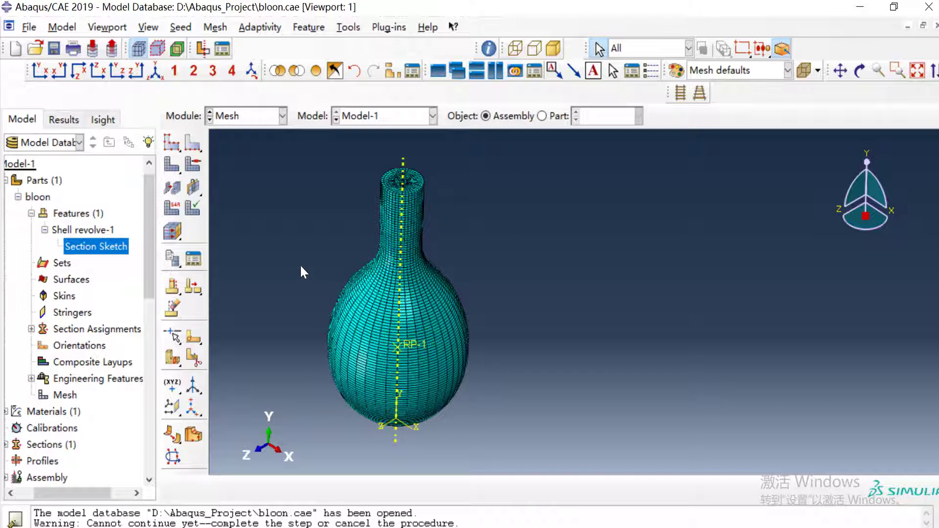
- From the Job module, open the bloon_imp job results
{"action": "left_click", "coordinate": [263, 117]}
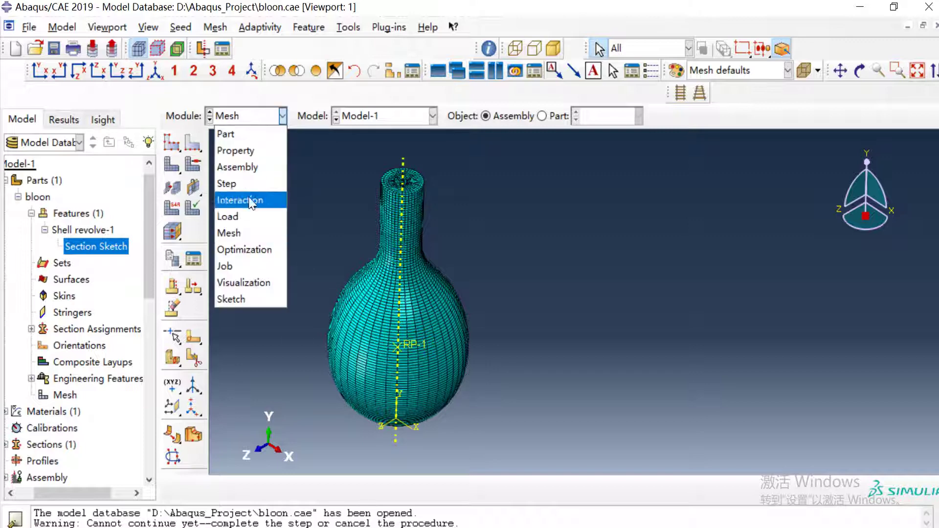
{"action": "left_click", "coordinate": [249, 265]}
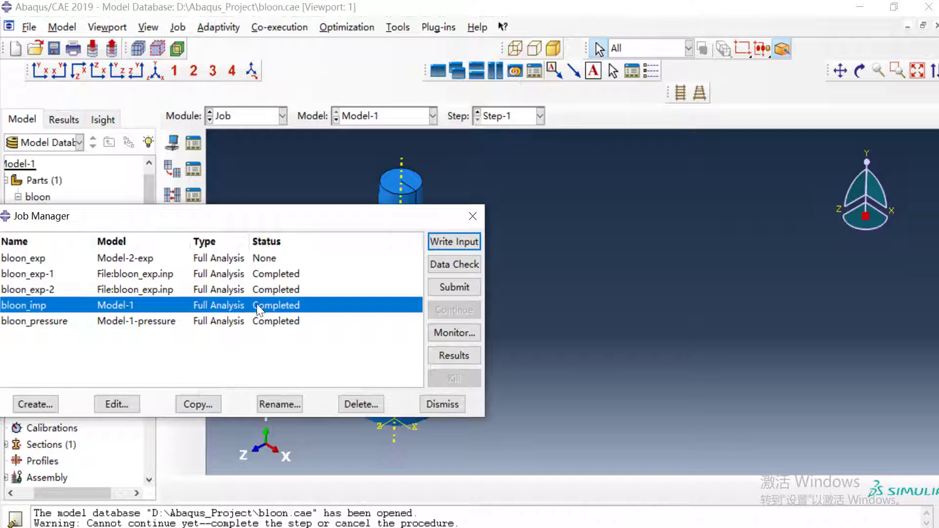
{"action": "left_click", "coordinate": [454, 356]}
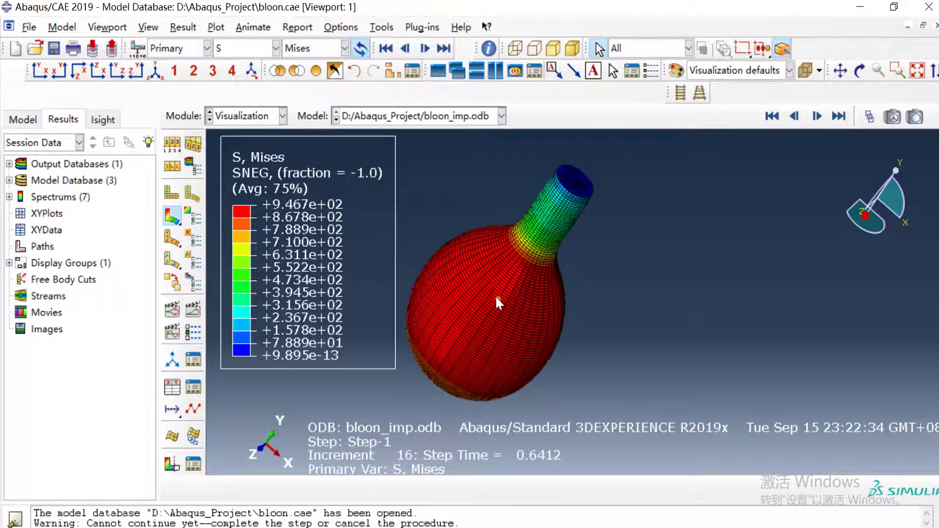
{"action": "left_click_drag", "start_coordinate": [598, 247], "coordinate": [550, 242], "text": "ctrl+alt"}
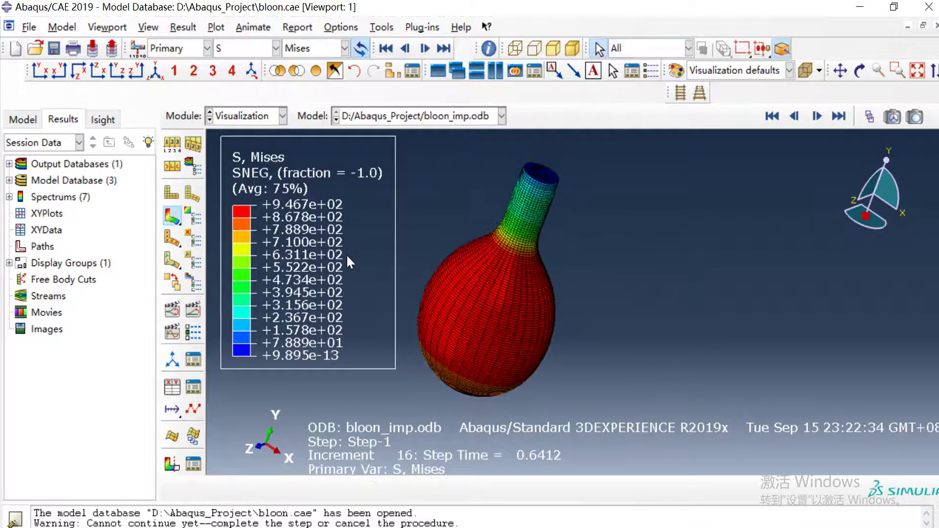
- Show the U displacement contour, then the STH shell thickness contour, with the neck upright
{"action": "left_click", "coordinate": [248, 49]}
{"action": "left_click", "coordinate": [243, 147]}
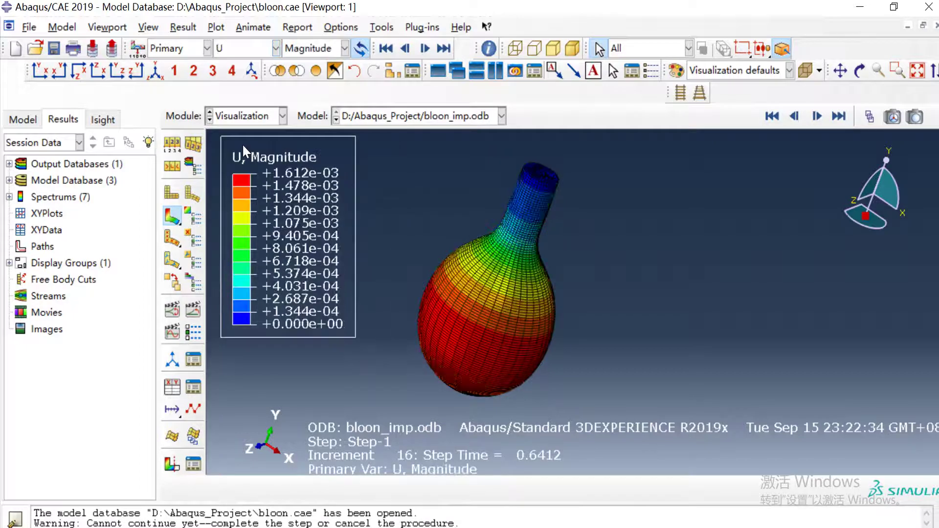
{"action": "mouse_move", "coordinate": [490, 308]}
{"action": "left_mouse_down"}
{"action": "mouse_move", "coordinate": [503, 257]}
{"action": "mouse_move", "coordinate": [488, 311]}
{"action": "left_mouse_up"}
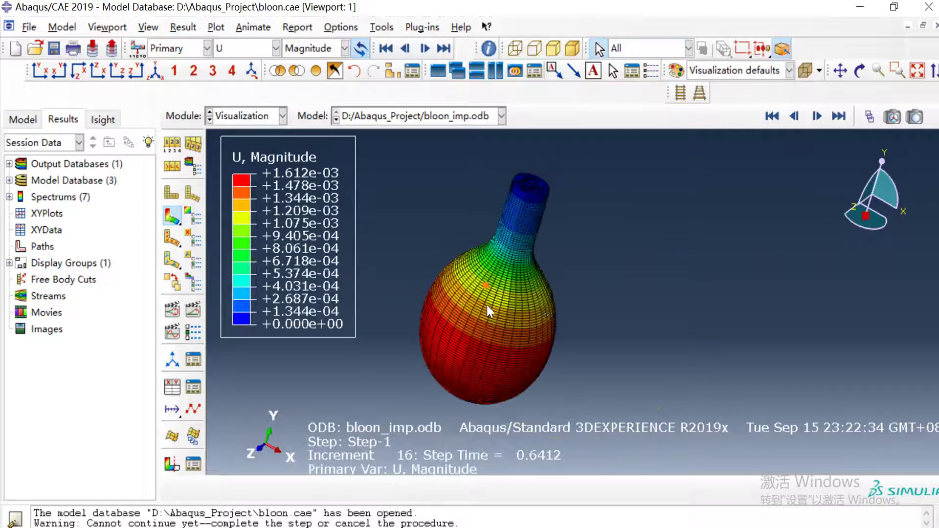
{"action": "left_click_drag", "start_coordinate": [615, 235], "coordinate": [574, 201]}
{"action": "left_click", "coordinate": [250, 49]}
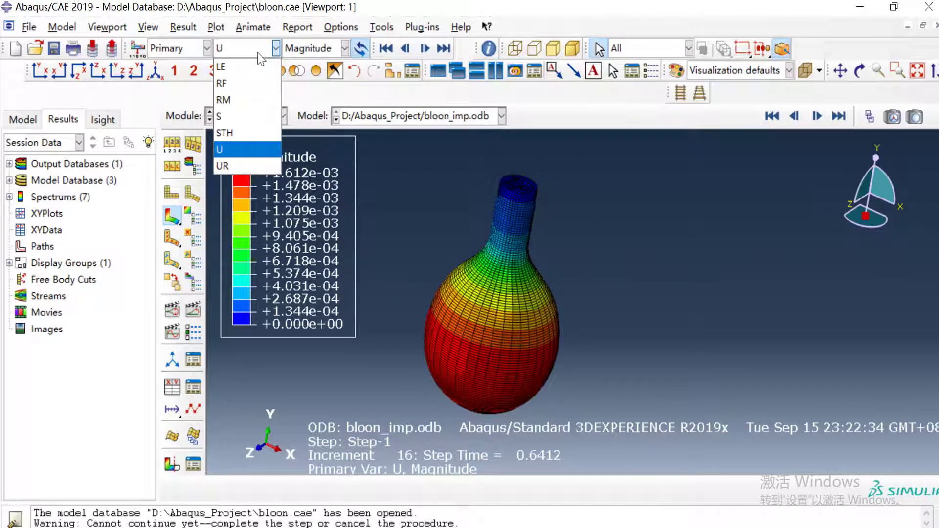
{"action": "left_click", "coordinate": [248, 133]}
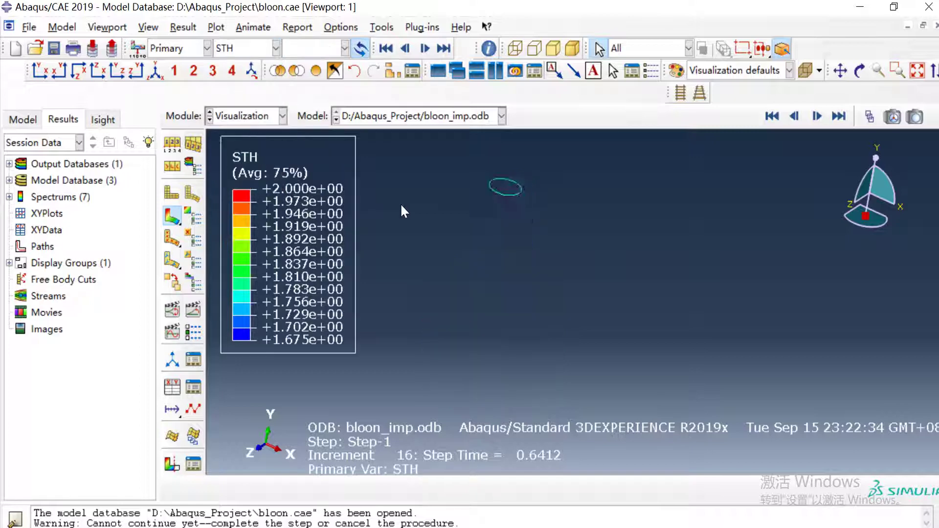
{"action": "left_click_drag", "start_coordinate": [565, 275], "coordinate": [367, 397]}
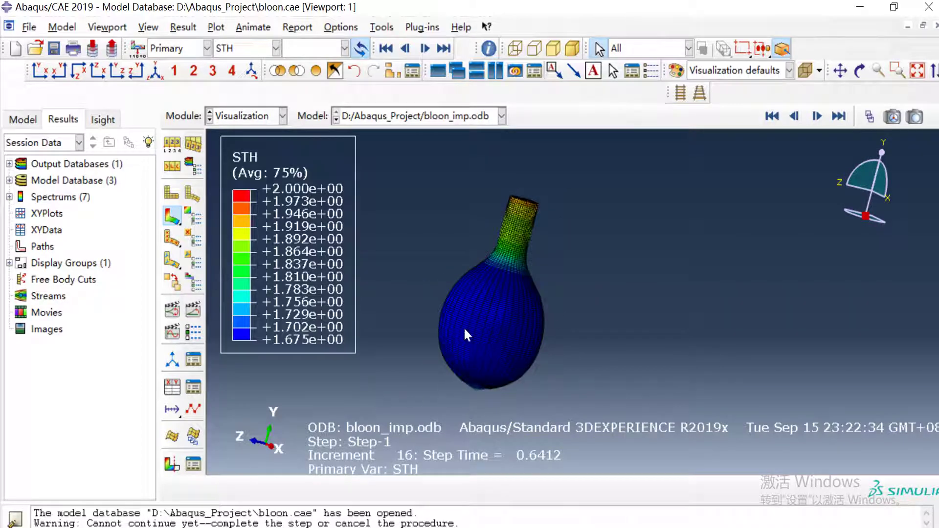
{"action": "left_click_drag", "start_coordinate": [465, 328], "coordinate": [515, 345]}
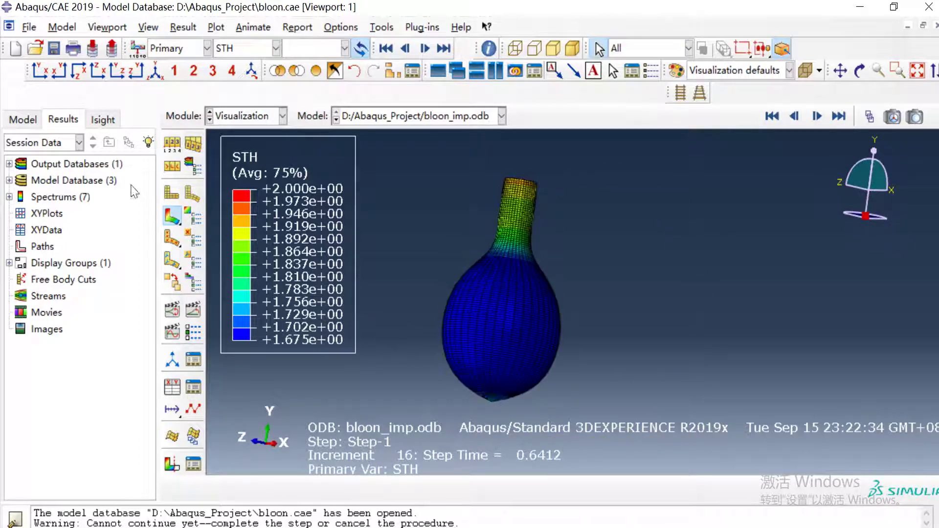
- Set the plot to draw free edges only and switch the contour back to U
{"action": "left_click", "coordinate": [178, 142]}
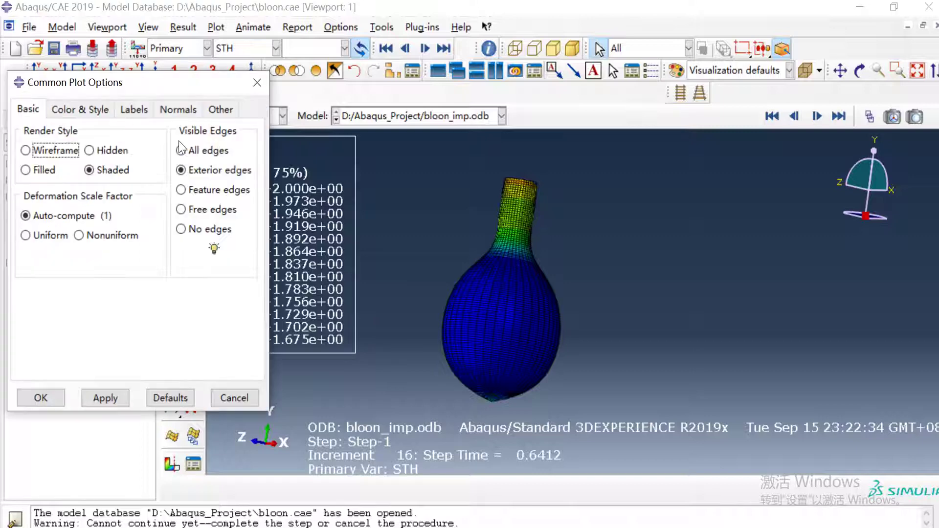
{"action": "left_click", "coordinate": [208, 218]}
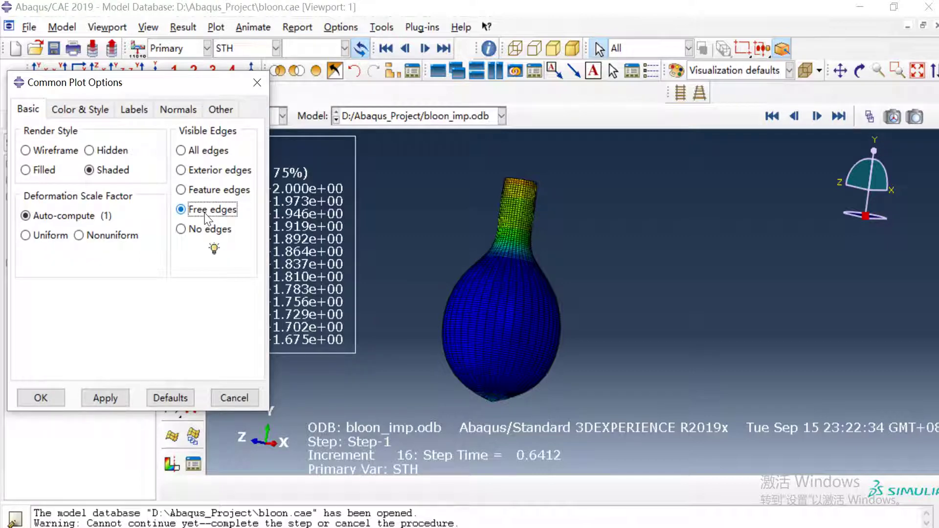
{"action": "left_click", "coordinate": [39, 398]}
{"action": "mouse_move", "coordinate": [499, 220]}
{"action": "left_mouse_down", "text": "ctrl+alt"}
{"action": "mouse_move", "coordinate": [525, 210]}
{"action": "mouse_move", "coordinate": [566, 255]}
{"action": "left_mouse_up", "text": "ctrl+alt"}
{"action": "left_click", "coordinate": [276, 48]}
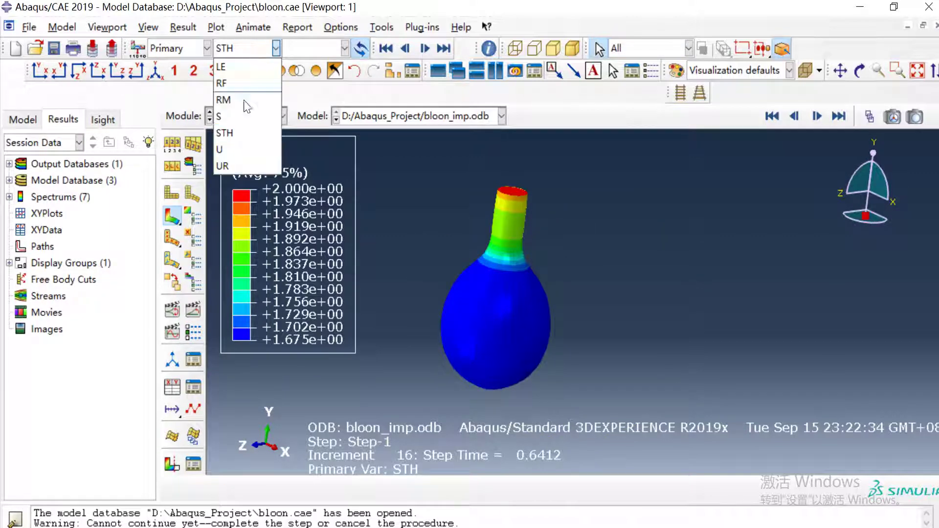
{"action": "left_click", "coordinate": [241, 146]}
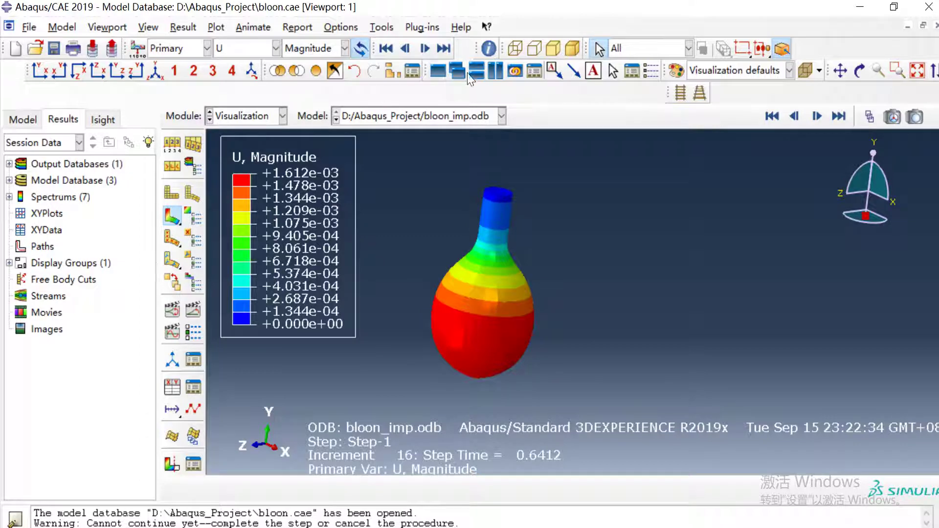
- Add a second viewport tiled side by side and expand bloon_imp.odb's History Output
{"action": "left_click", "coordinate": [439, 71]}
{"action": "left_click", "coordinate": [495, 71]}
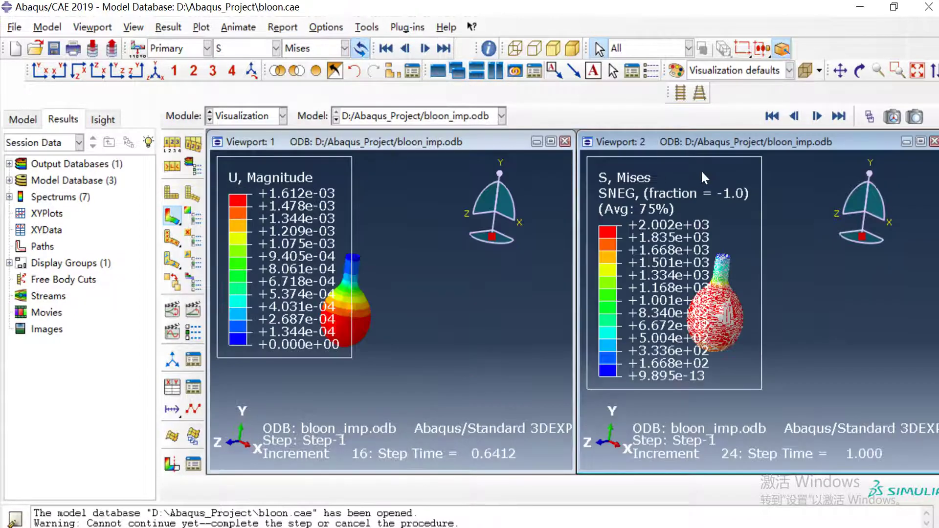
{"action": "left_click", "coordinate": [9, 164]}
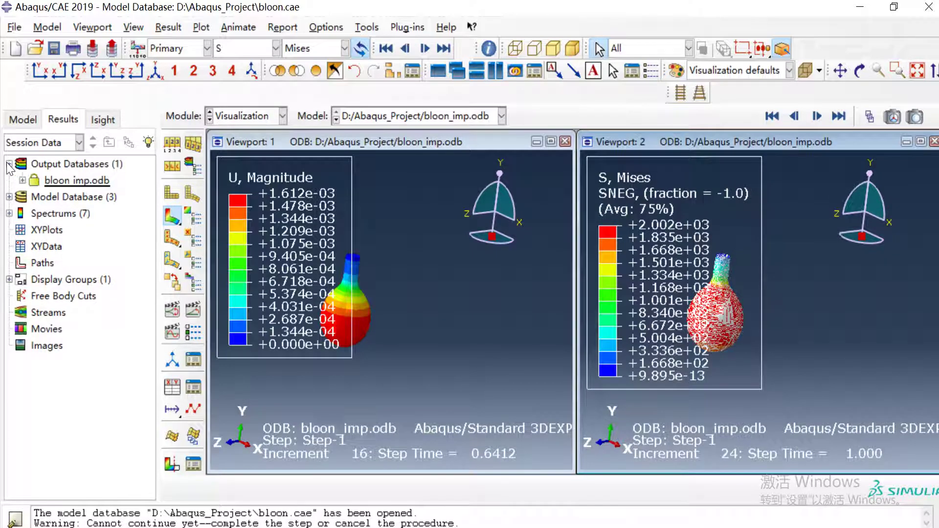
{"action": "left_click", "coordinate": [22, 181]}
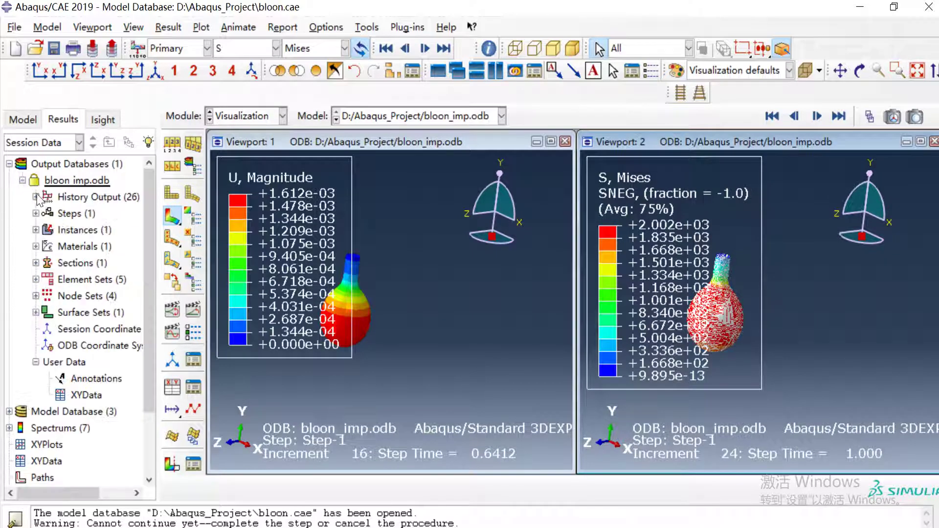
{"action": "left_click", "coordinate": [36, 197]}
- Plot the fluid cavity pressure history, then the fluid cavity volume CVOL history
{"action": "scroll", "coordinate": [87, 313], "scroll_direction": "down", "scroll_amount": 2}
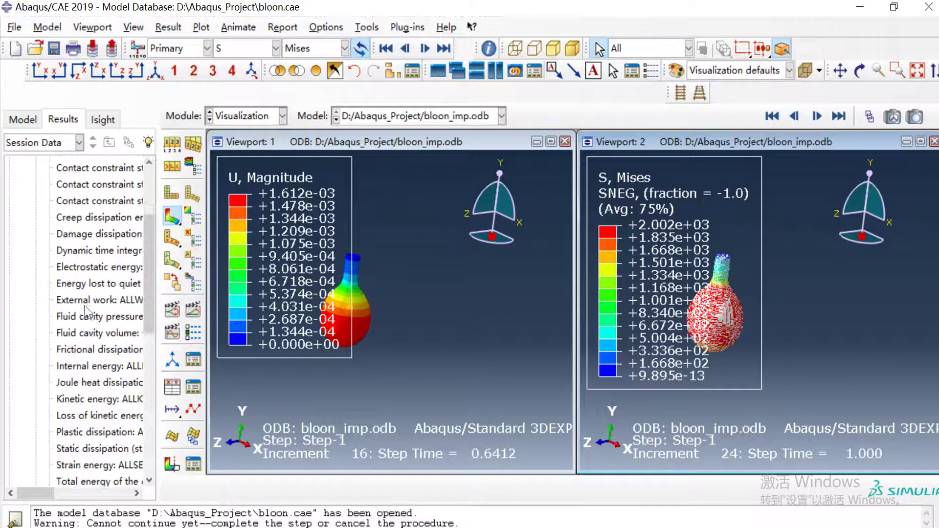
{"action": "left_click", "coordinate": [88, 313]}
{"action": "right_click", "coordinate": [87, 317]}
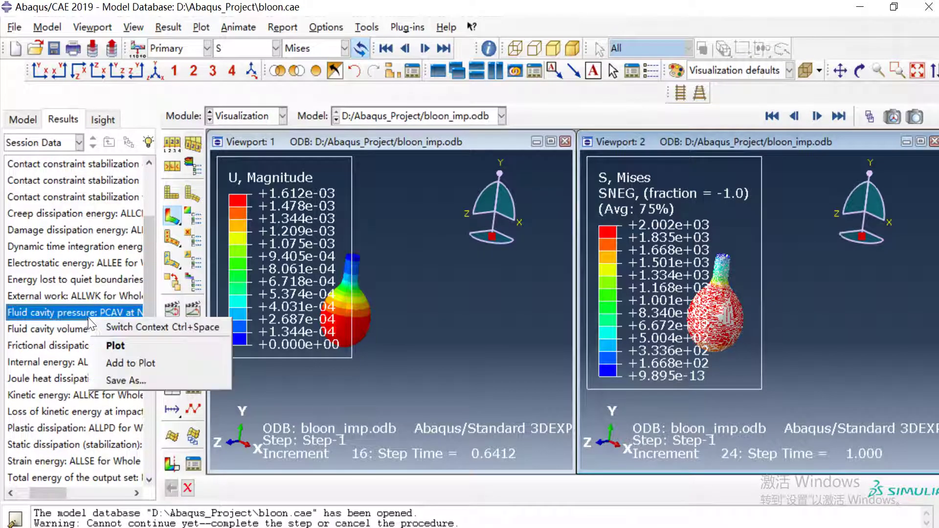
{"action": "left_click", "coordinate": [139, 349]}
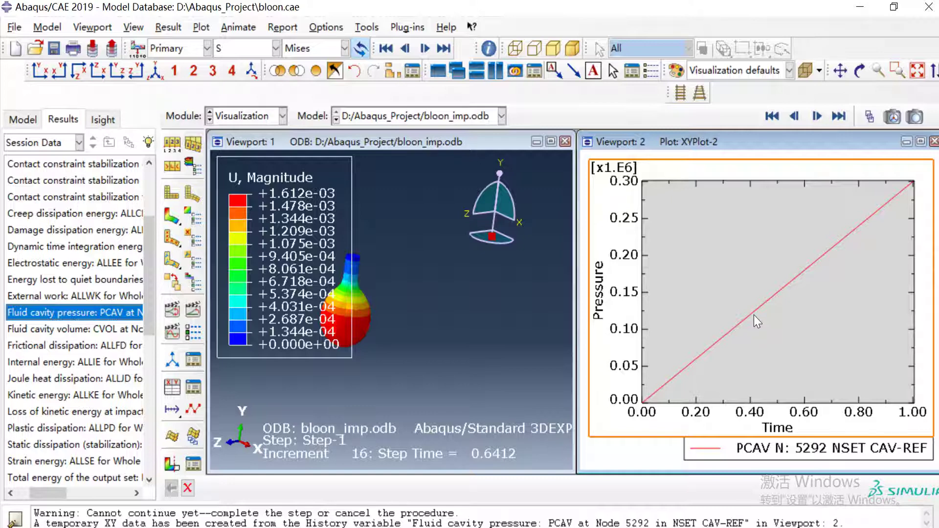
{"action": "left_click", "coordinate": [62, 333]}
{"action": "right_click", "coordinate": [62, 333]}
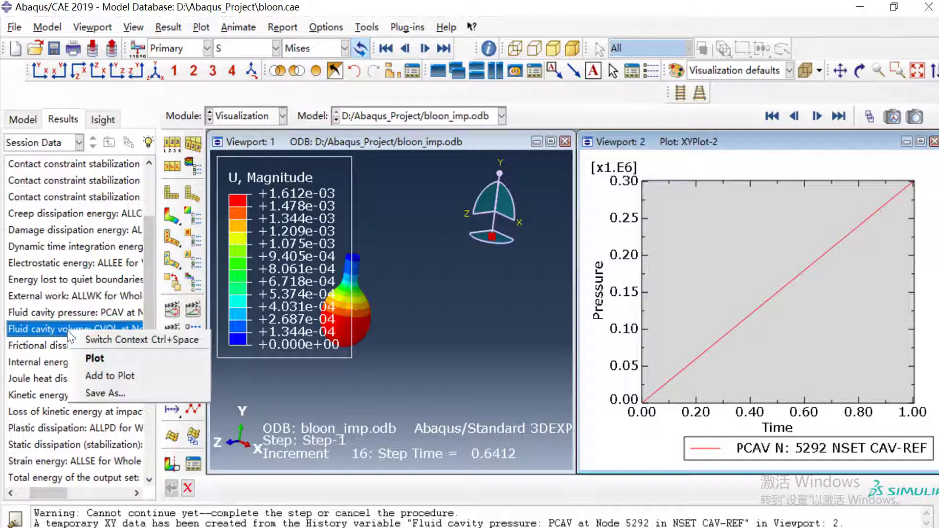
{"action": "left_click", "coordinate": [101, 356]}
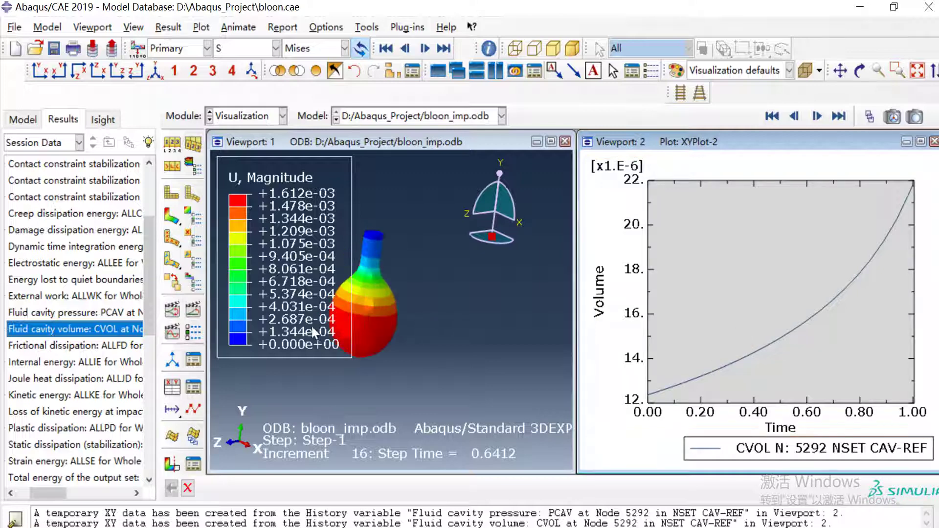
- Run the time-history animation and stop it at increment 10 (step time 0.3412)
{"action": "left_click", "coordinate": [194, 310]}
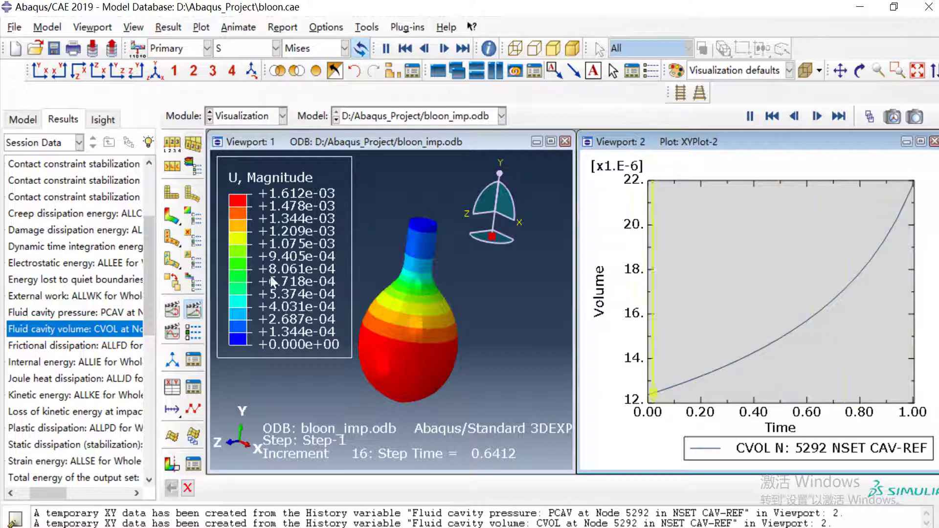
{"action": "left_click", "coordinate": [193, 307]}
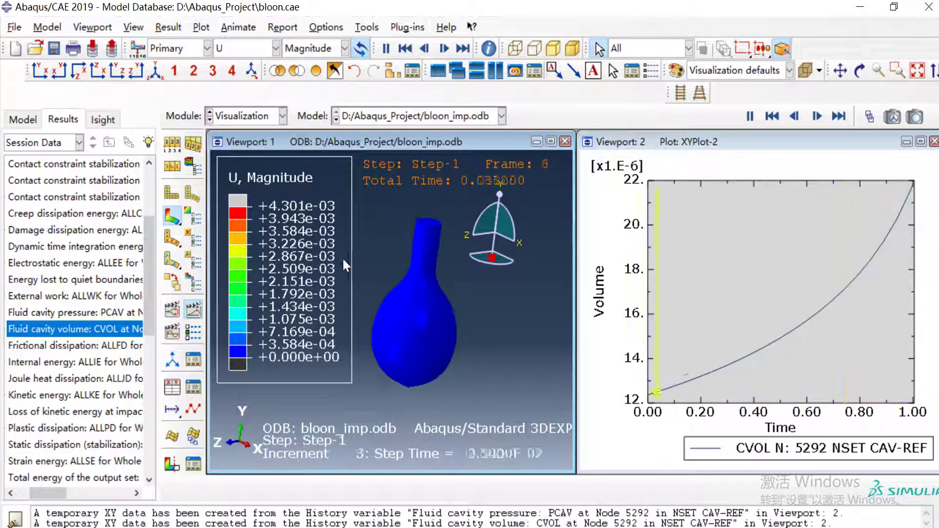
{"action": "left_click", "coordinate": [195, 311]}
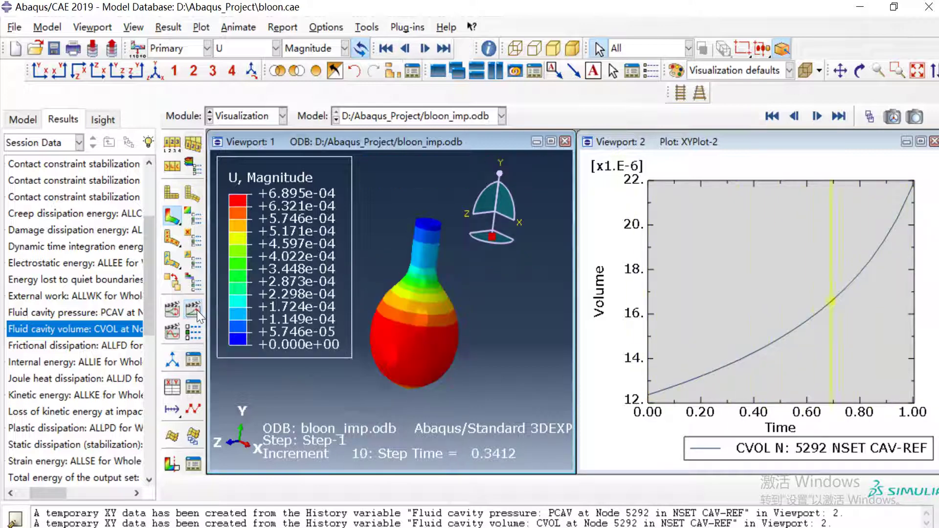